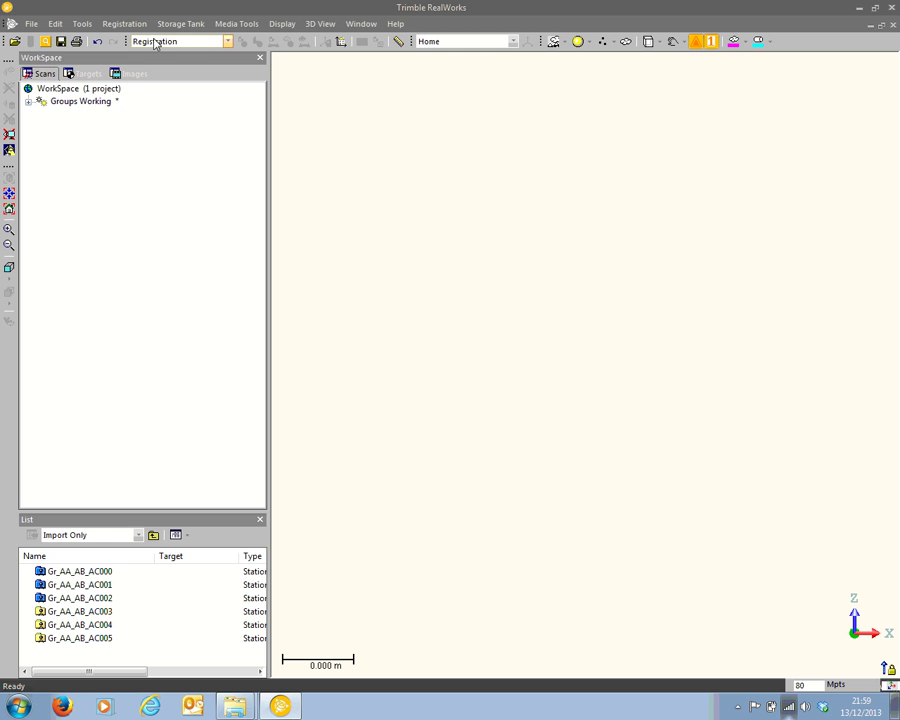
Force-level station Gr_AA_AB_AC003 from the Registration > Modify Station menu.
{"action": "mouse_move", "coordinate": [93, 574]}
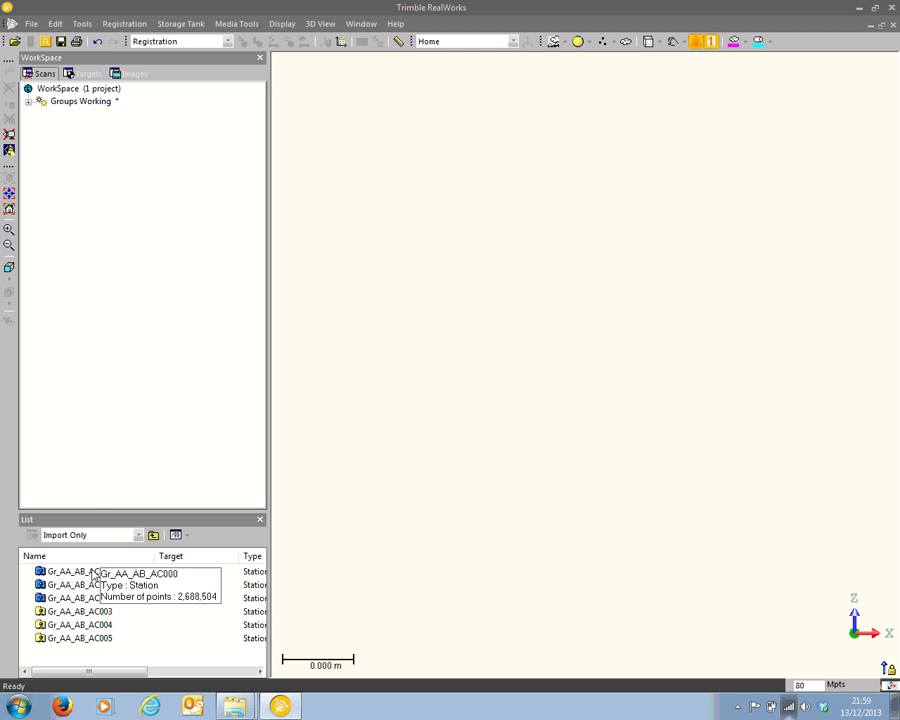
{"action": "mouse_move", "coordinate": [94, 600]}
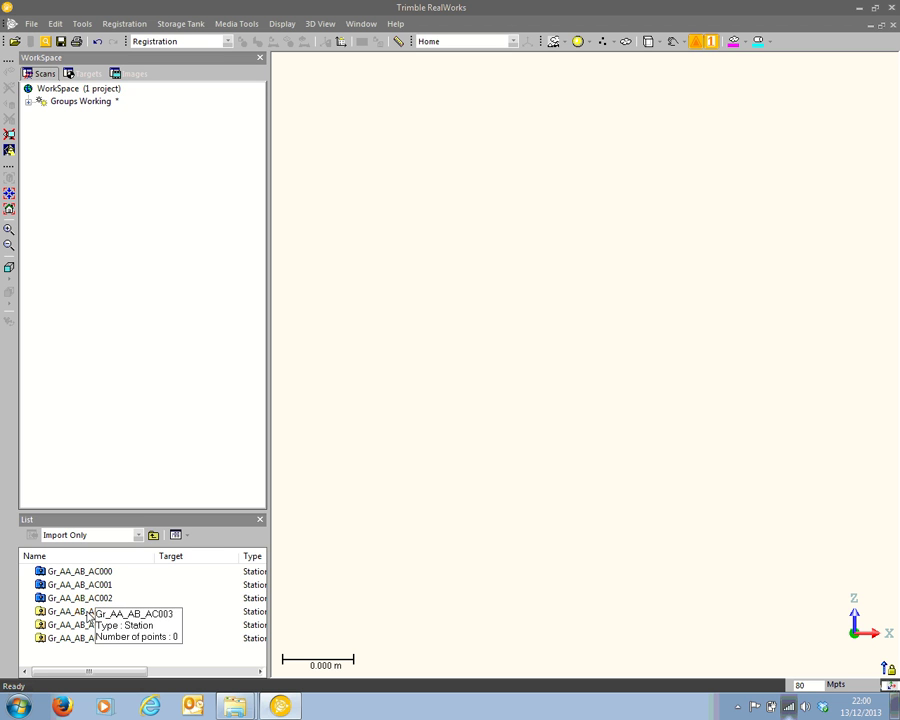
{"action": "left_click", "coordinate": [88, 612]}
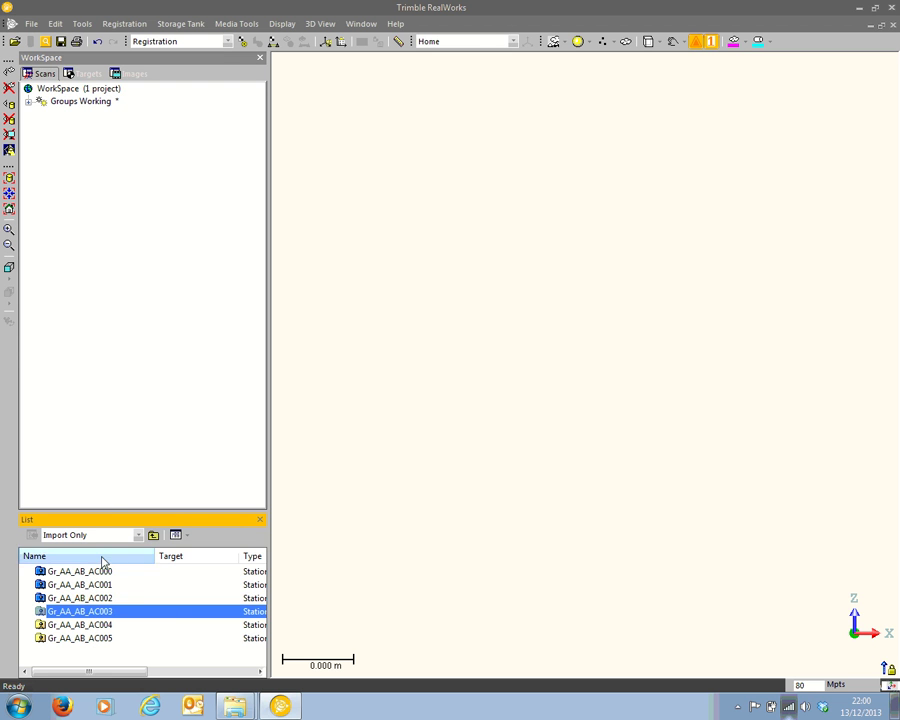
{"action": "left_click", "coordinate": [114, 30]}
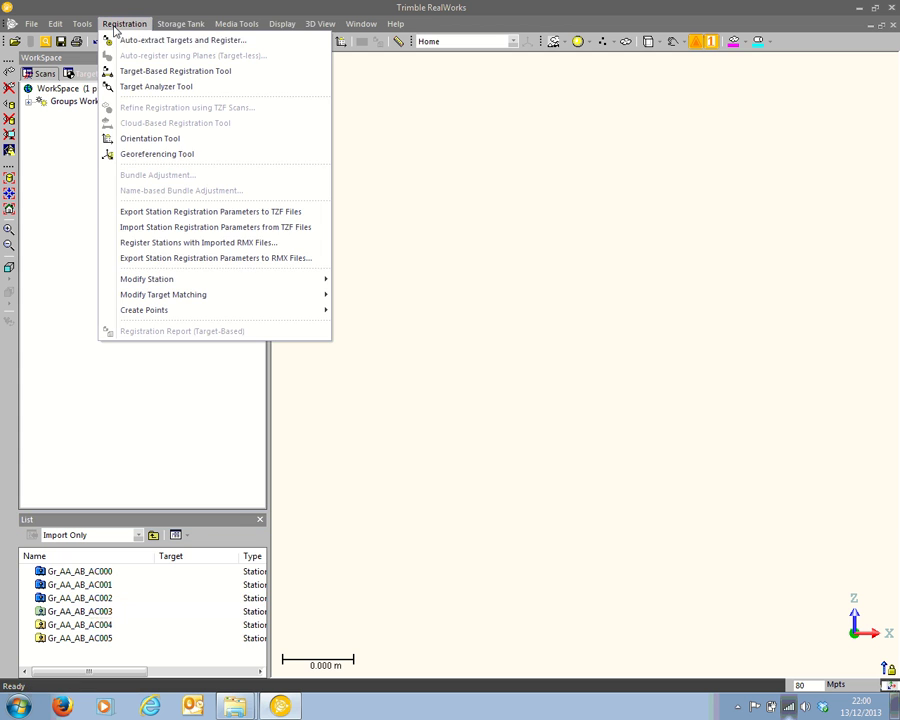
{"action": "mouse_move", "coordinate": [169, 280]}
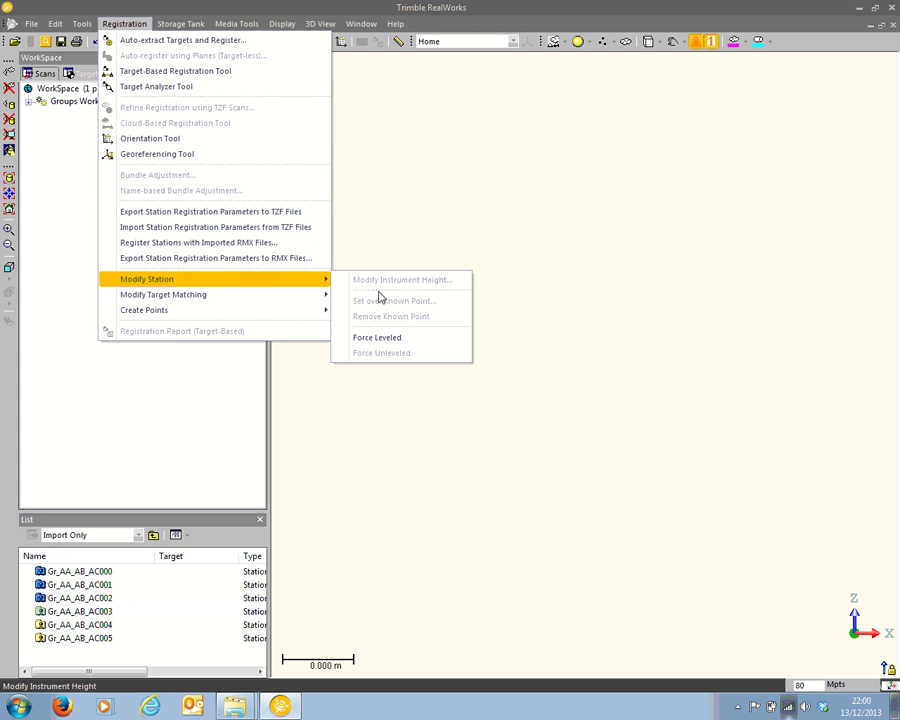
{"action": "left_click", "coordinate": [390, 345]}
Force-level stations Gr_AA_AB_AC004 and Gr_AA_AB_AC005, then select station Gr_AA_AB_AC000.
{"action": "left_click", "coordinate": [100, 625]}
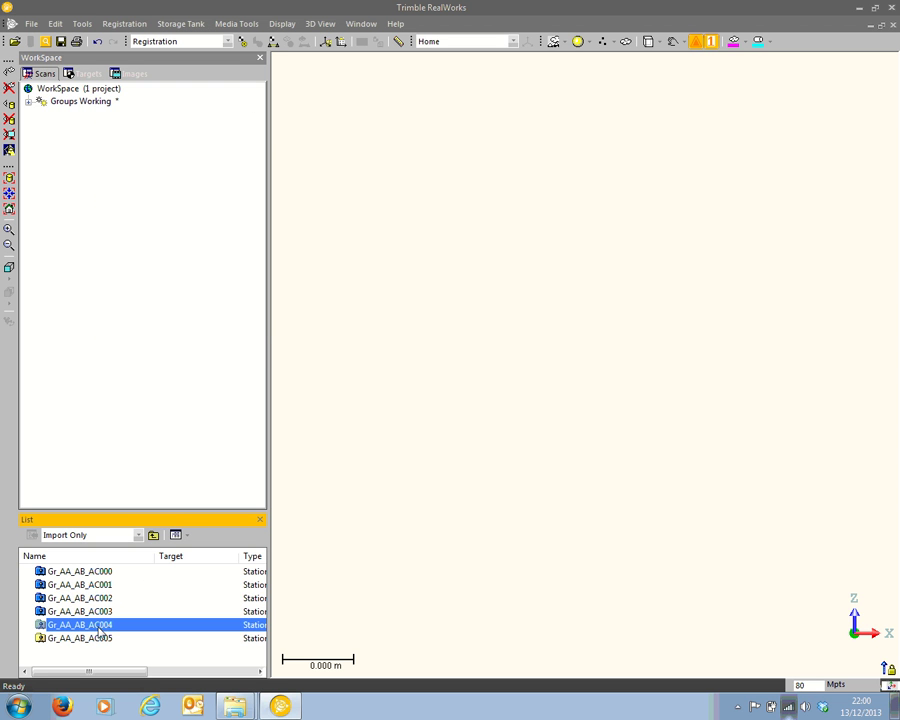
{"action": "left_click", "coordinate": [124, 23]}
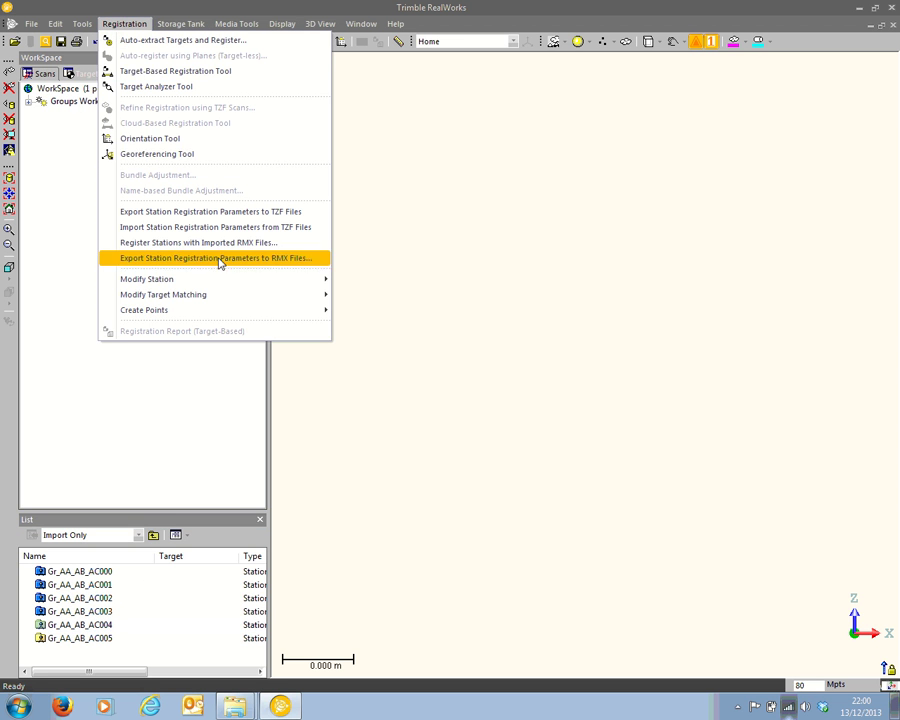
{"action": "mouse_move", "coordinate": [238, 288]}
{"action": "left_click", "coordinate": [386, 337]}
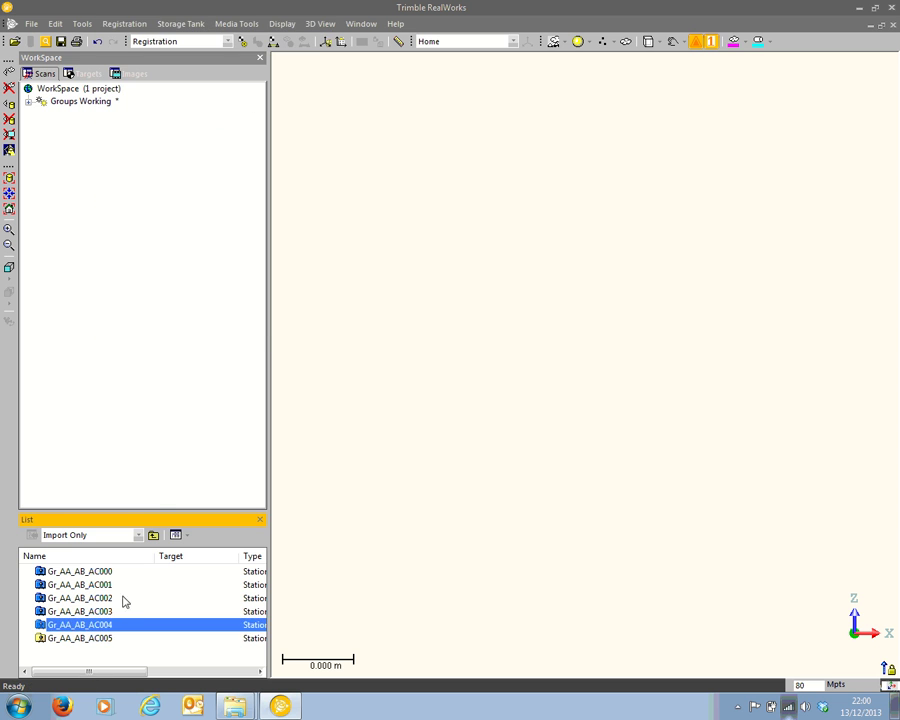
{"action": "left_click", "coordinate": [100, 640]}
{"action": "left_click", "coordinate": [124, 23]}
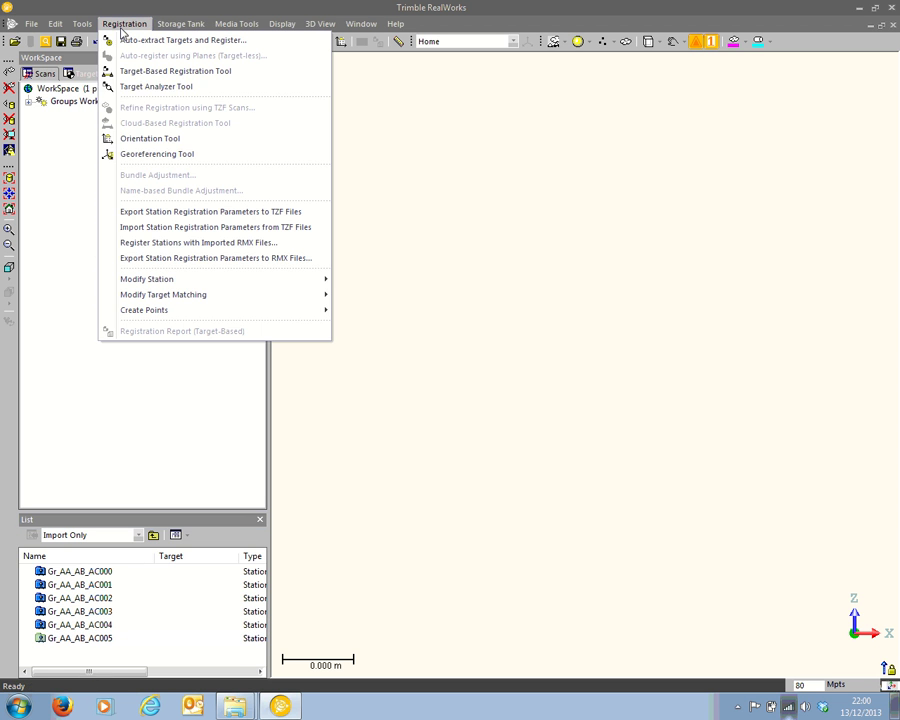
{"action": "mouse_move", "coordinate": [184, 278]}
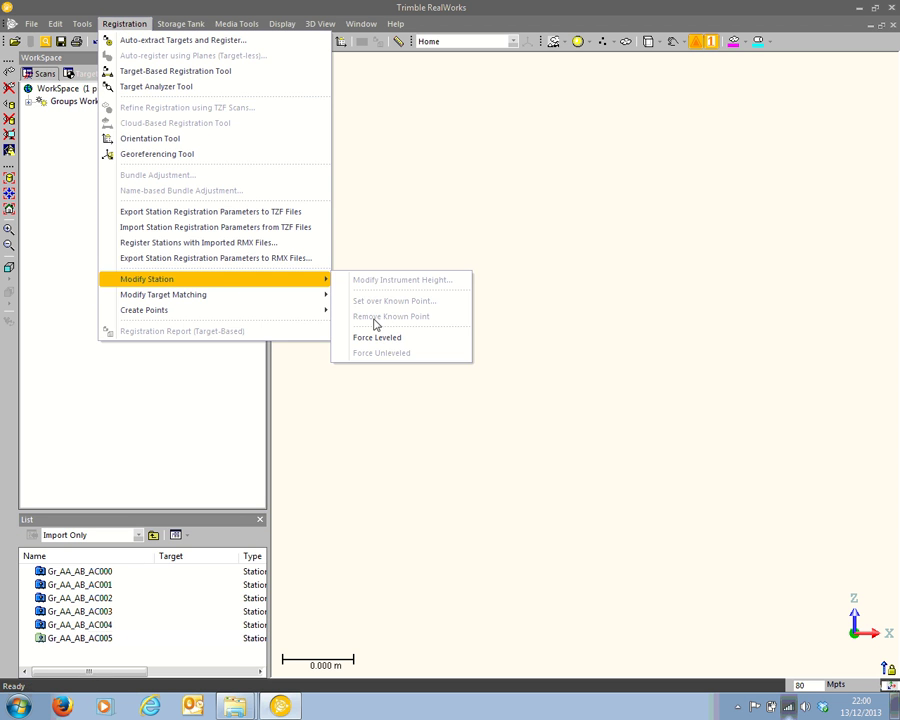
{"action": "left_click", "coordinate": [381, 336]}
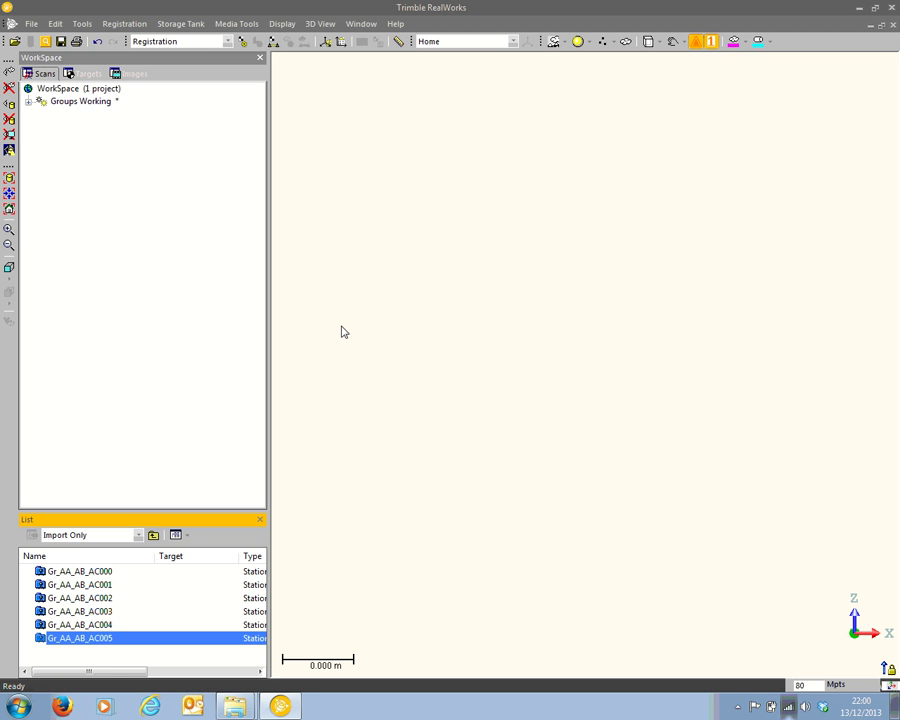
{"action": "left_click", "coordinate": [105, 573]}
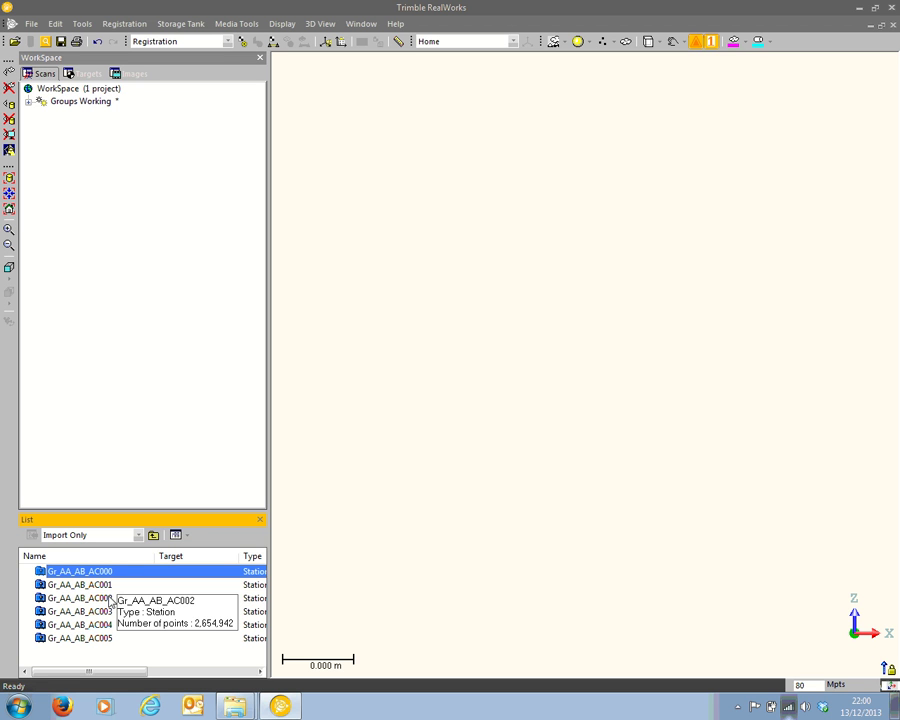
Auto-extract and register targets on AC000–AC002 using 0.145 m spherical targets, with AC000 as reference.
{"action": "left_click", "coordinate": [111, 598], "text": "shift"}
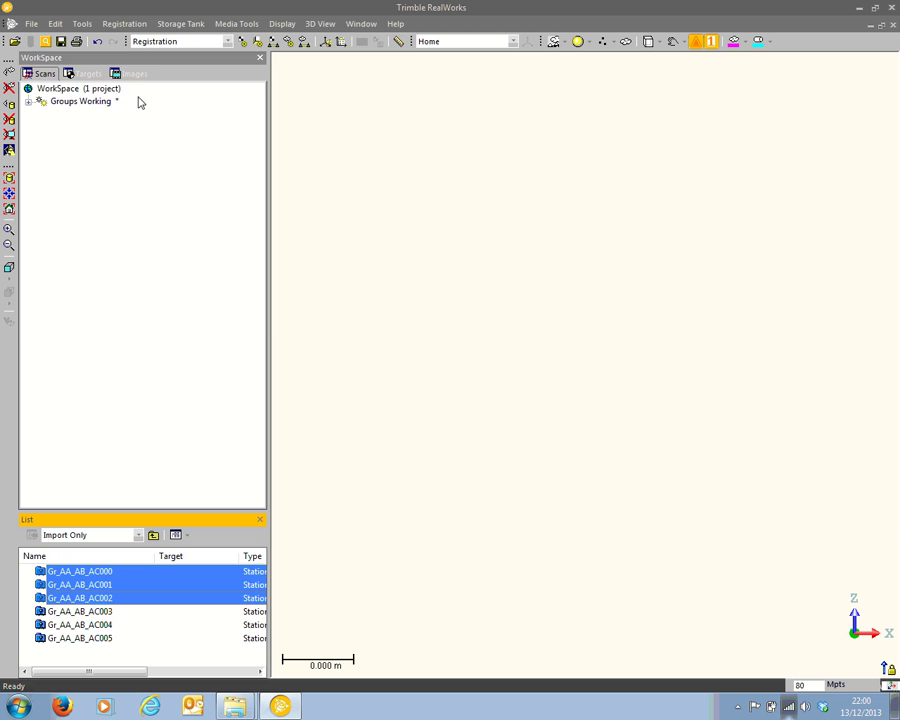
{"action": "left_click", "coordinate": [125, 24]}
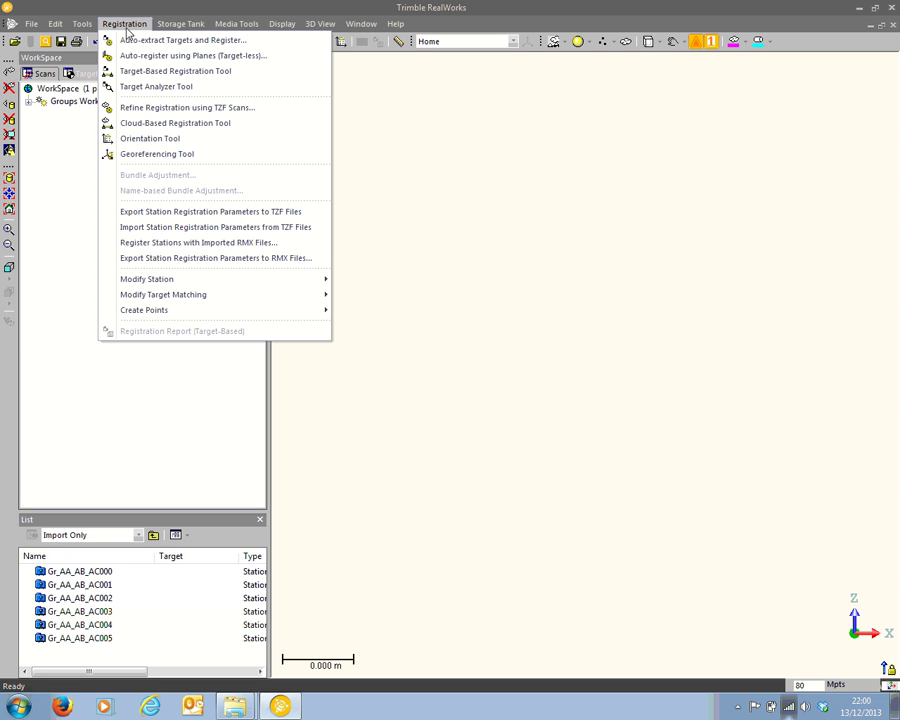
{"action": "left_click", "coordinate": [199, 42]}
{"action": "left_click_drag", "start_coordinate": [352, 197], "coordinate": [346, 160]}
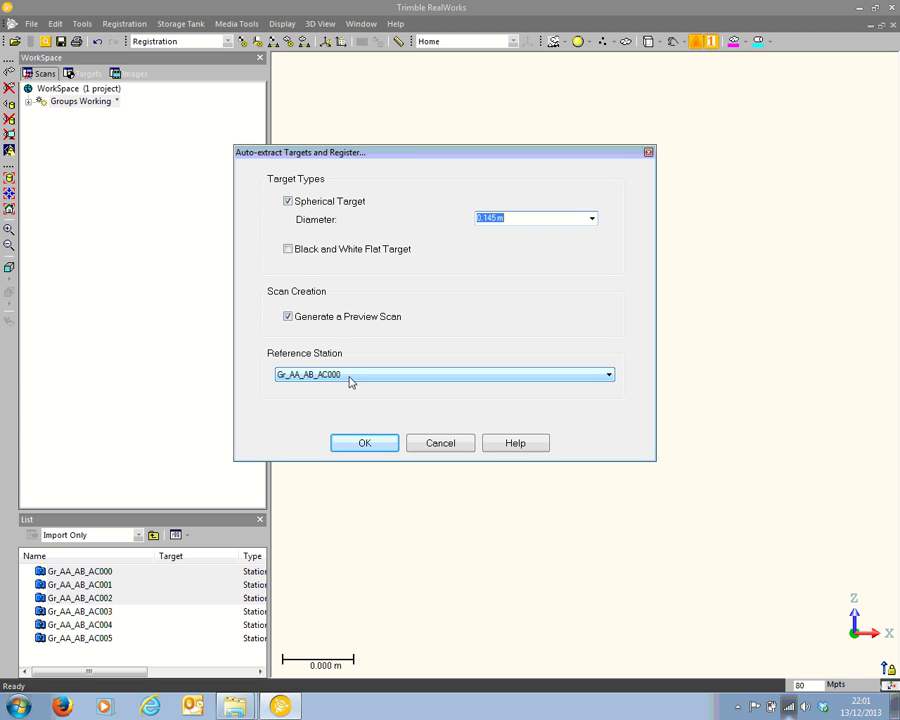
{"action": "left_click", "coordinate": [364, 443]}
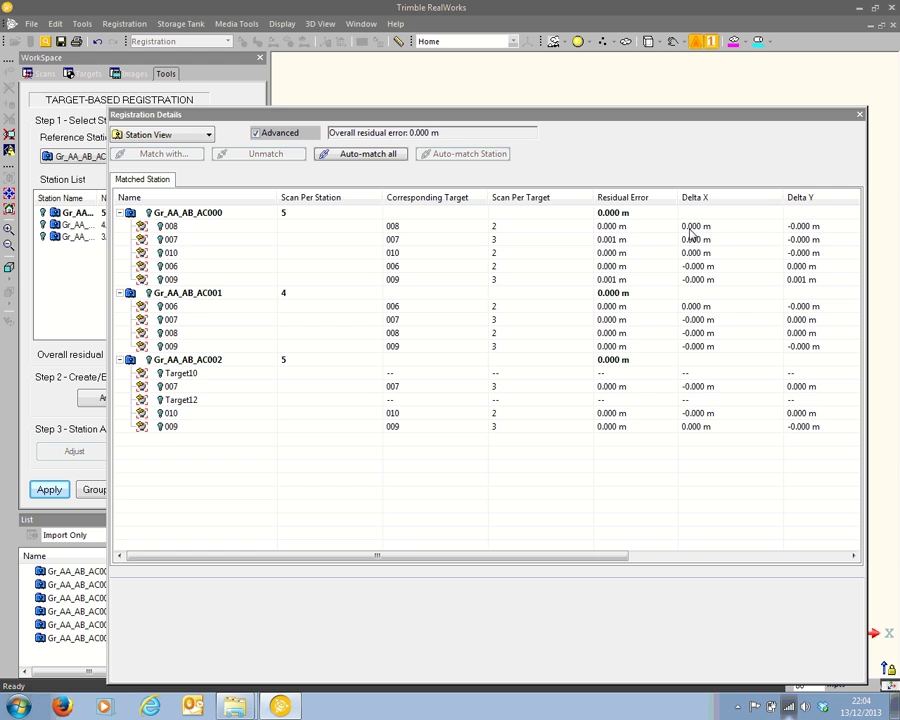
Close Registration Details and open the Target Analyzer for station Gr_AA_AB_AC000.
{"action": "left_click", "coordinate": [861, 116]}
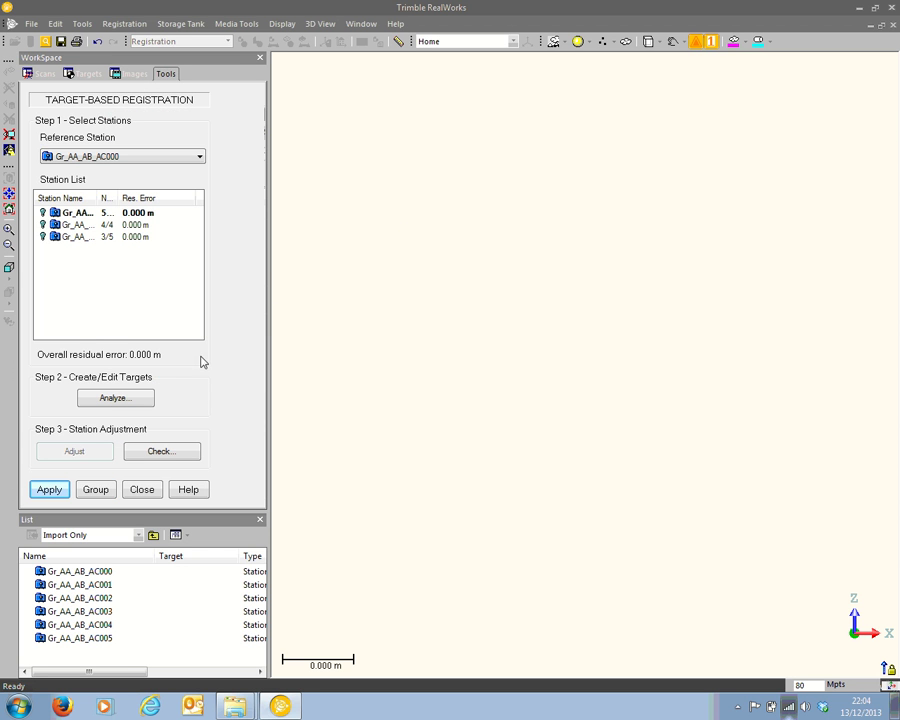
{"action": "left_click", "coordinate": [141, 402]}
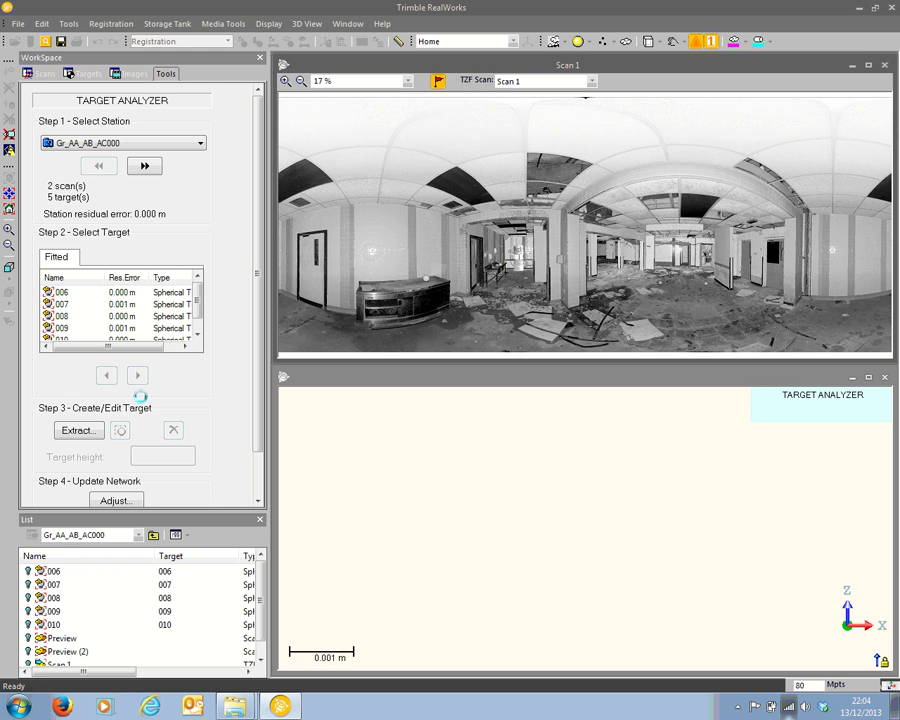
Inspect fitted target 006 in AC000 and targets 006–008 in AC001.
{"action": "left_click", "coordinate": [62, 292]}
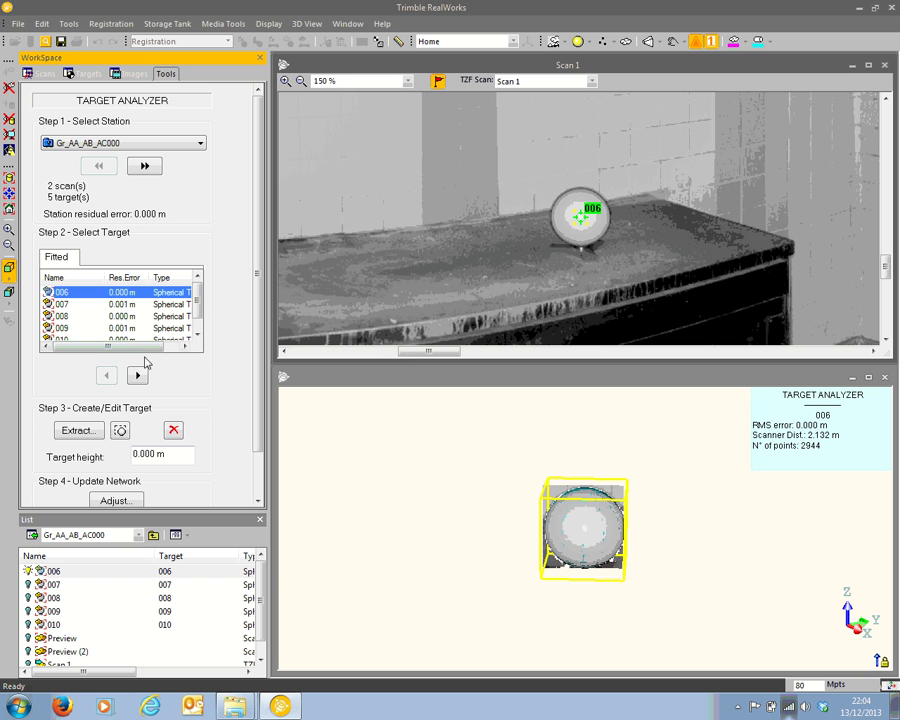
{"action": "left_click_drag", "start_coordinate": [657, 538], "coordinate": [583, 518]}
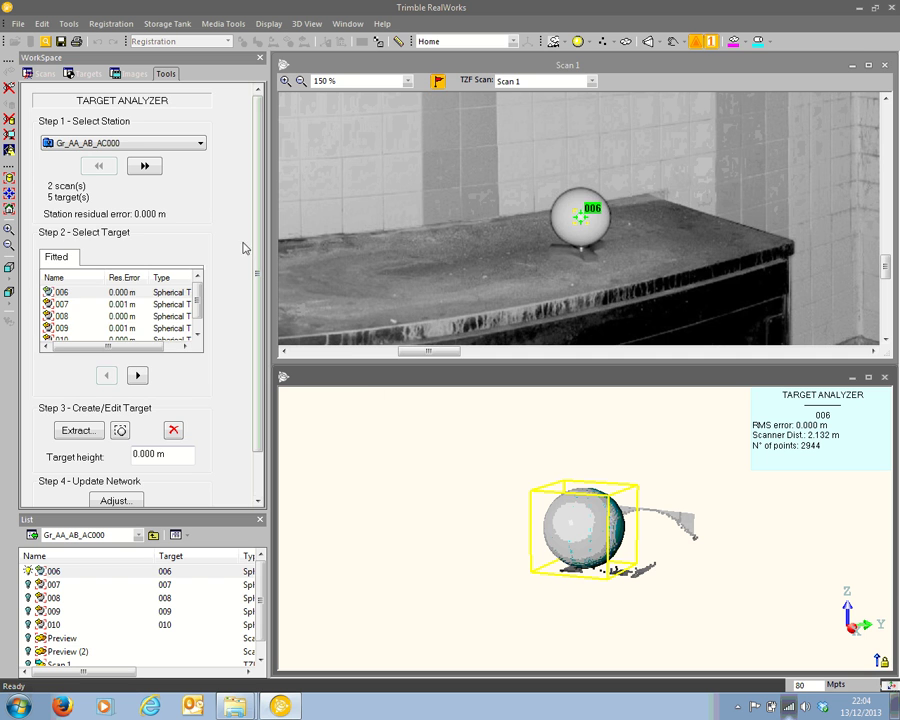
{"action": "left_click", "coordinate": [145, 166]}
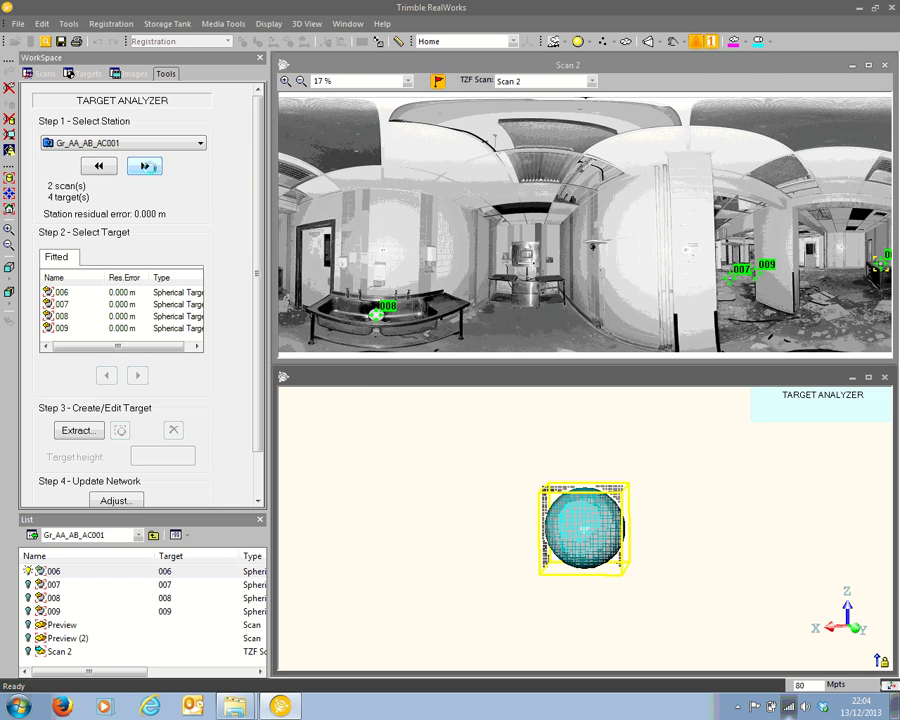
{"action": "left_click", "coordinate": [61, 292]}
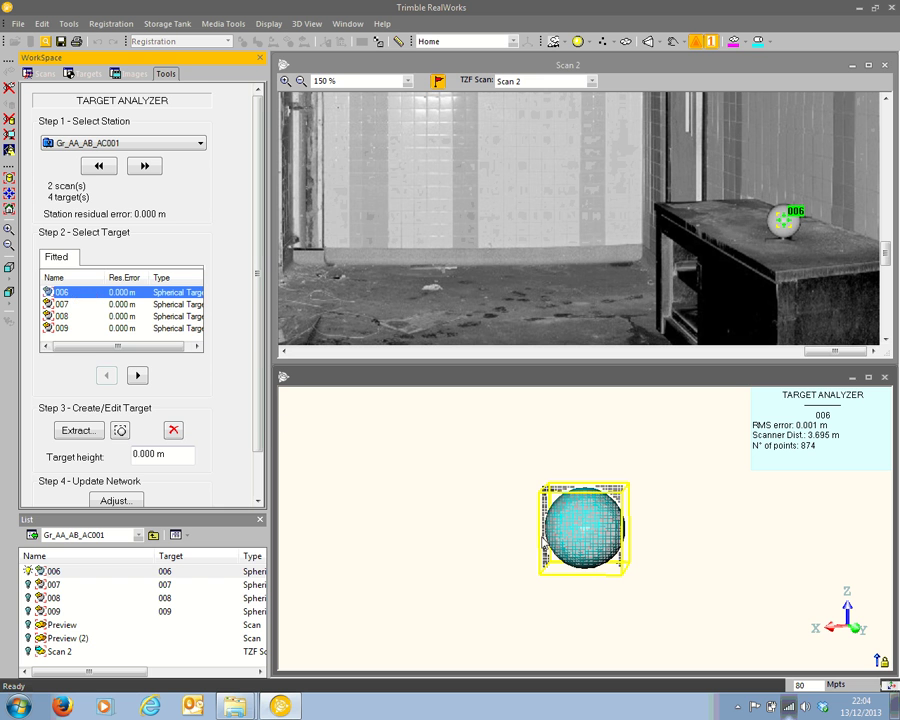
{"action": "left_click_drag", "start_coordinate": [645, 581], "coordinate": [555, 567]}
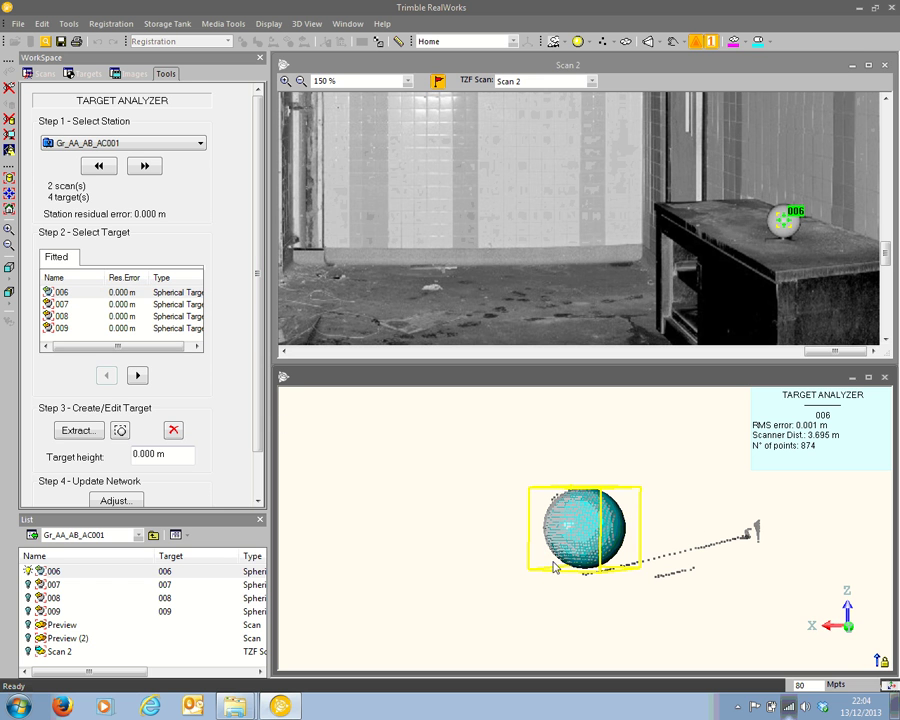
{"action": "left_click", "coordinate": [137, 375]}
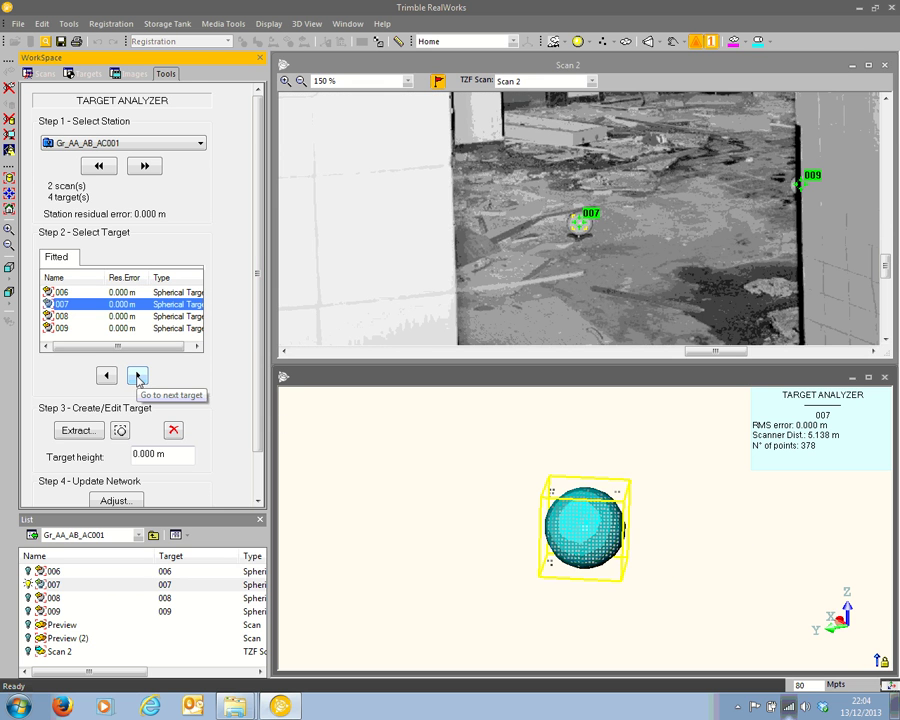
{"action": "left_click", "coordinate": [137, 375]}
{"action": "left_click_drag", "start_coordinate": [474, 518], "coordinate": [560, 515]}
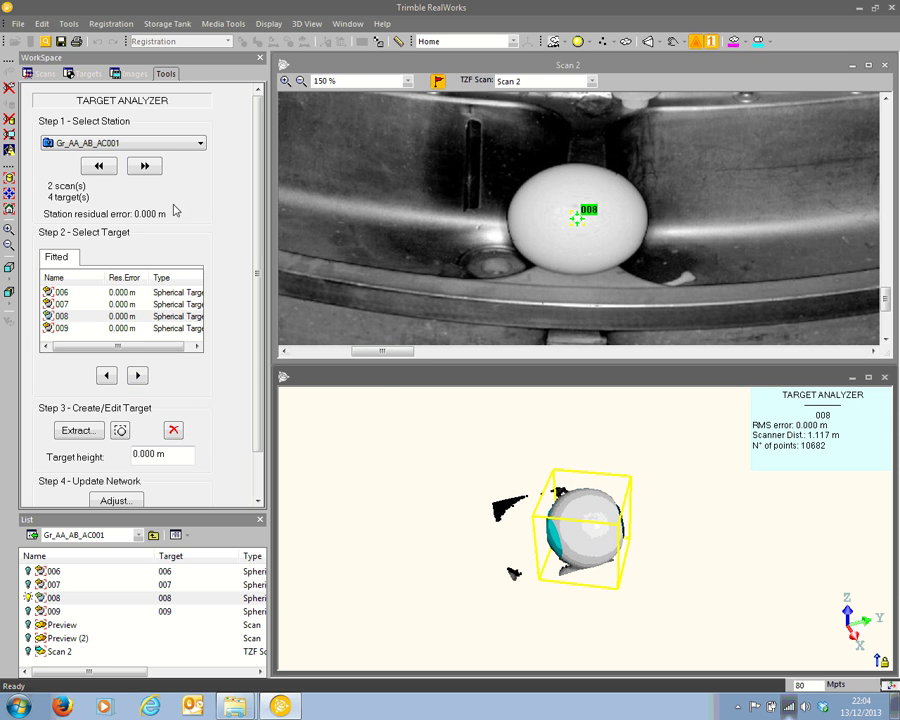
Inspect target 009 in station AC002, then apply the Target Analyzer review.
{"action": "left_click", "coordinate": [143, 167]}
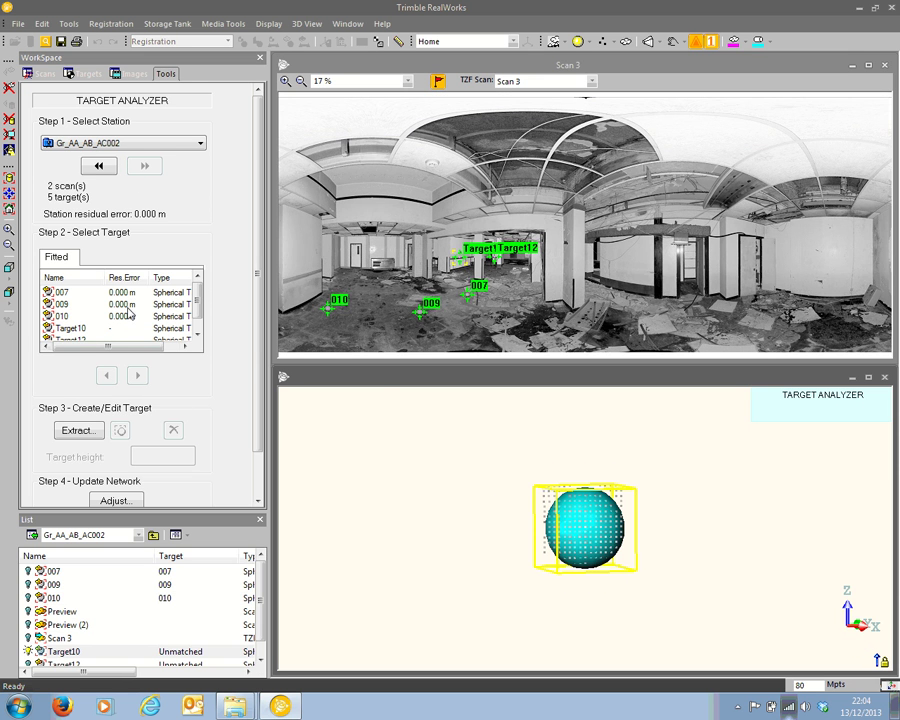
{"action": "left_click", "coordinate": [80, 304]}
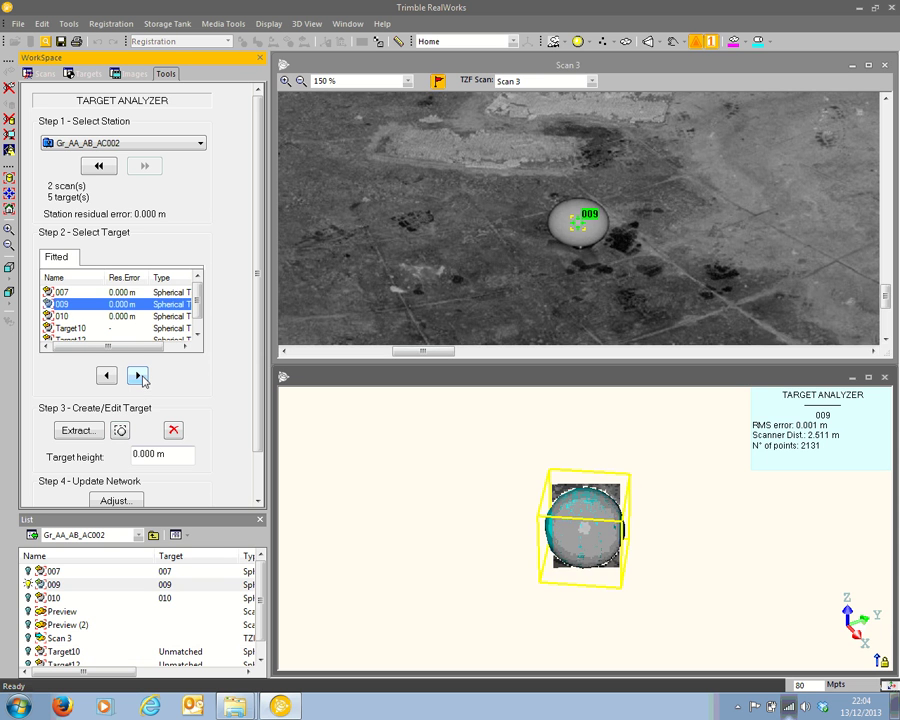
{"action": "left_click_drag", "start_coordinate": [560, 500], "coordinate": [420, 400]}
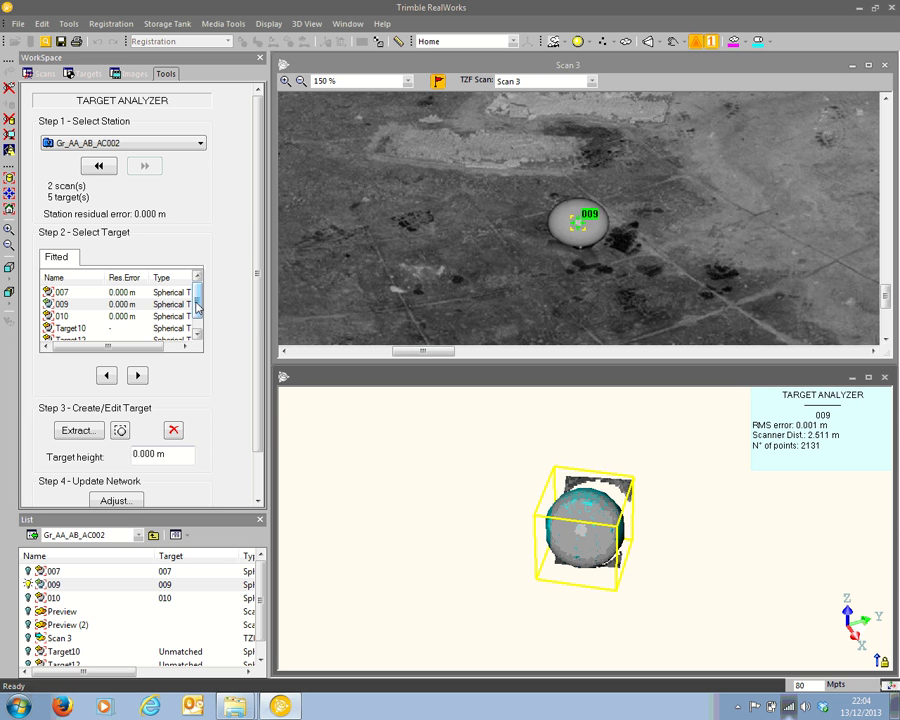
{"action": "left_click_drag", "start_coordinate": [258, 322], "coordinate": [264, 372]}
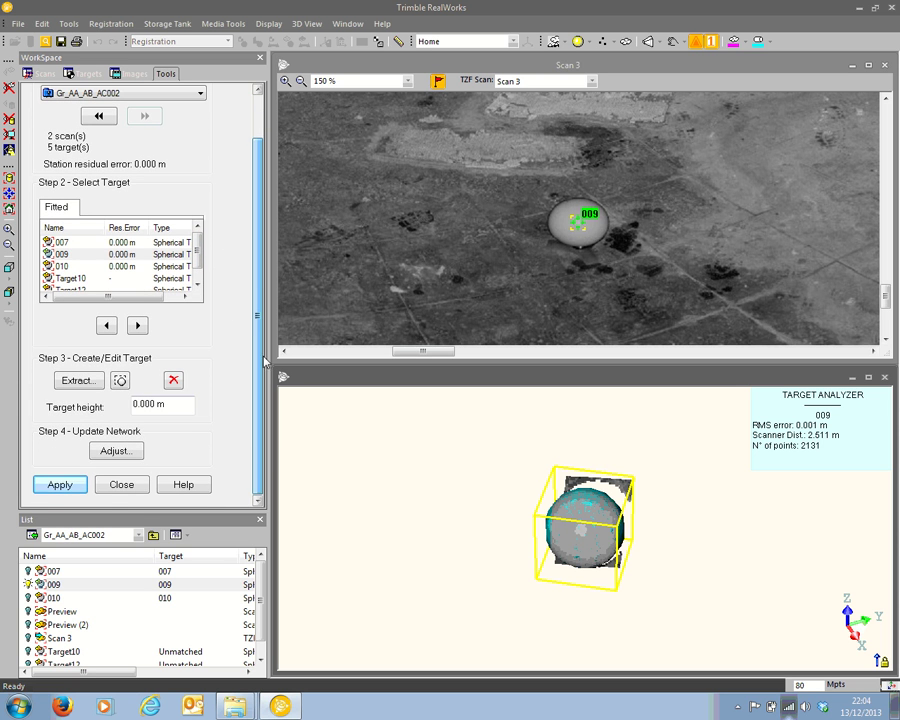
{"action": "left_click", "coordinate": [60, 484]}
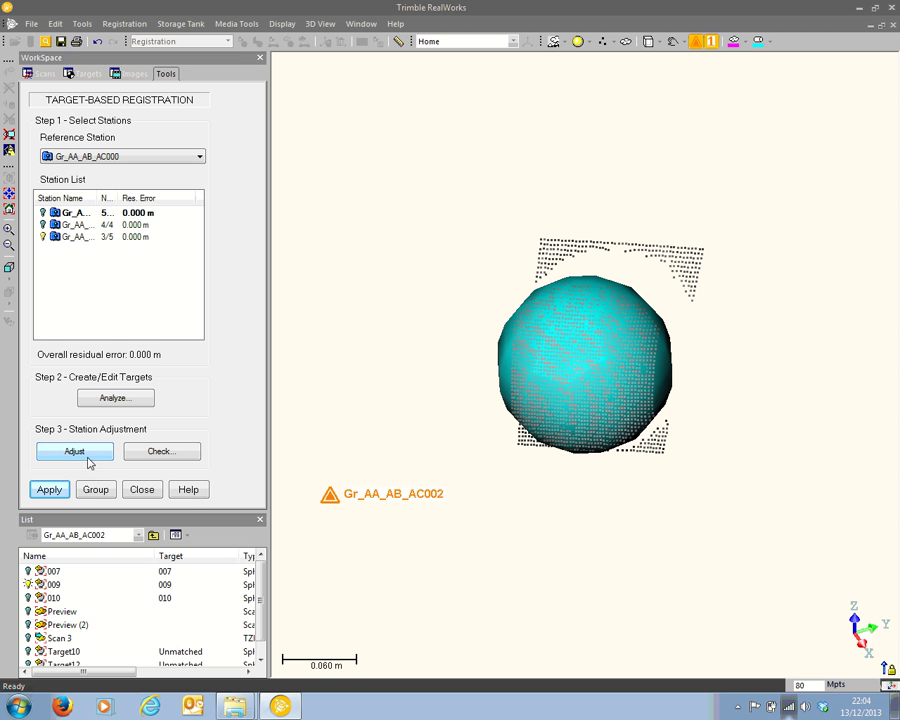
Adjust the residuals, then group stations AC000–AC002 into a New Group, applying changes first.
{"action": "left_click", "coordinate": [88, 455]}
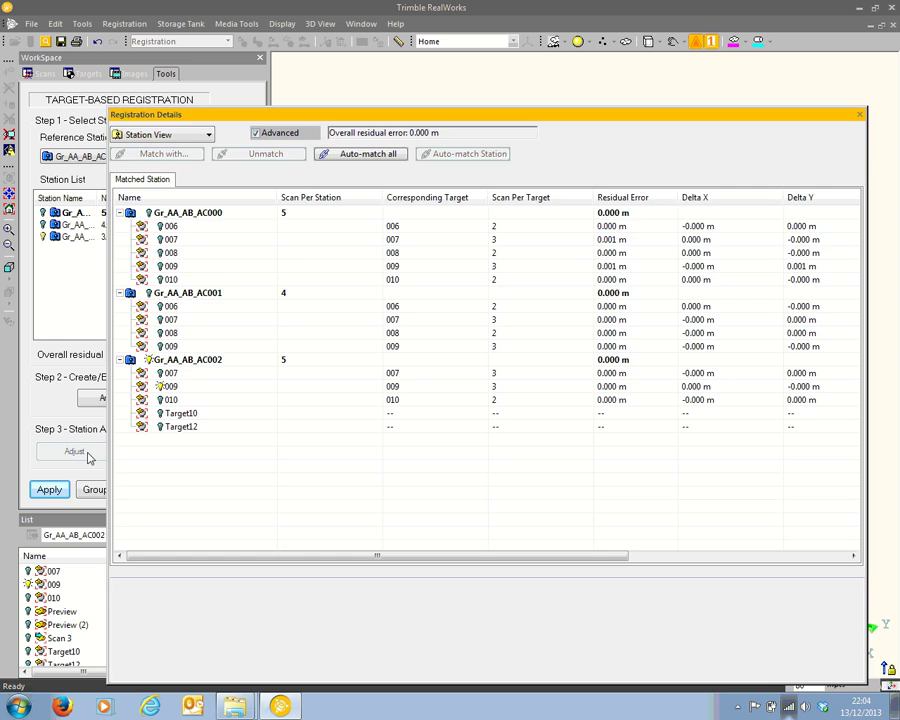
{"action": "left_click", "coordinate": [859, 114]}
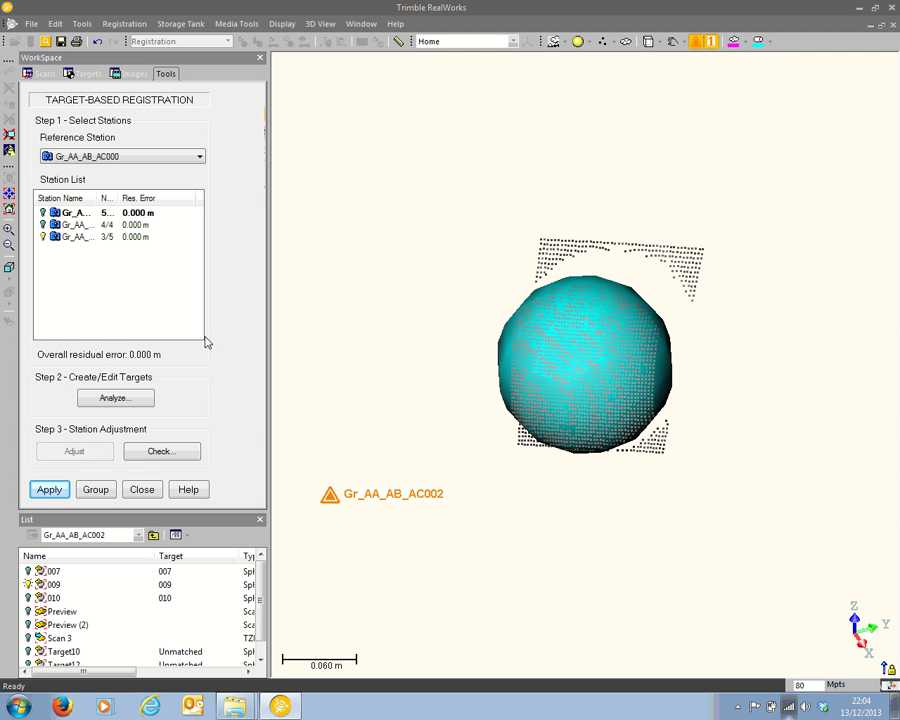
{"action": "left_click", "coordinate": [97, 491]}
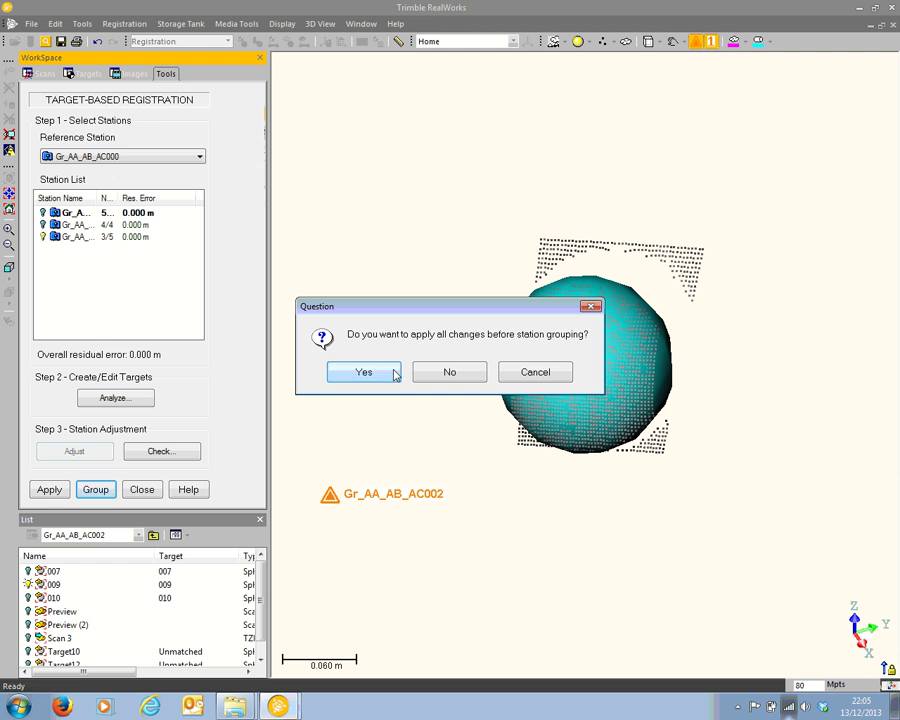
{"action": "left_click", "coordinate": [364, 372]}
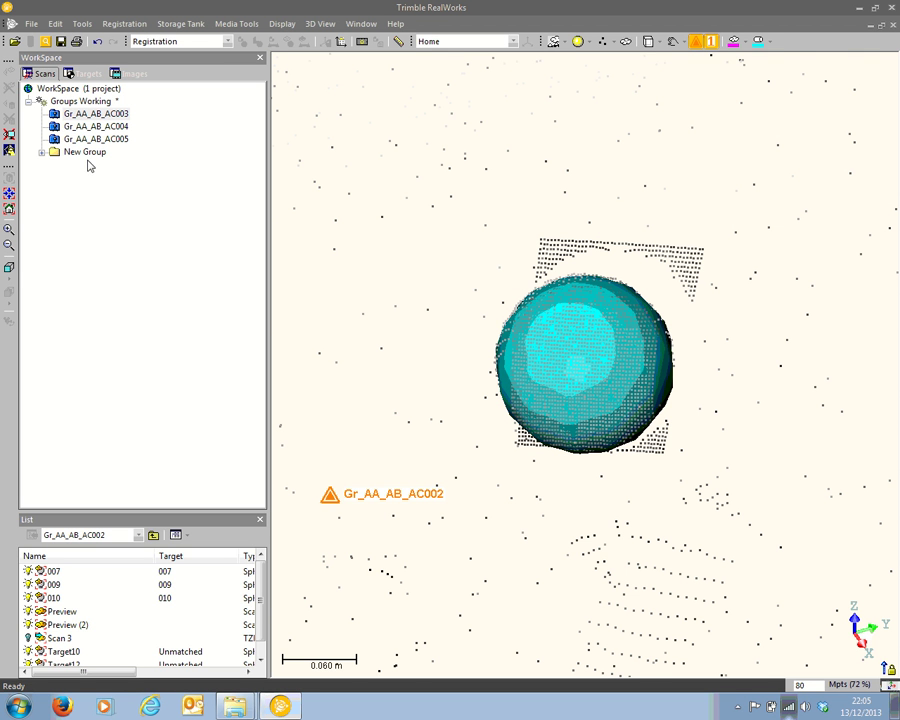
Rename New Group under Groups Working to 000-002 and open it to check its stations.
{"action": "left_click", "coordinate": [86, 104]}
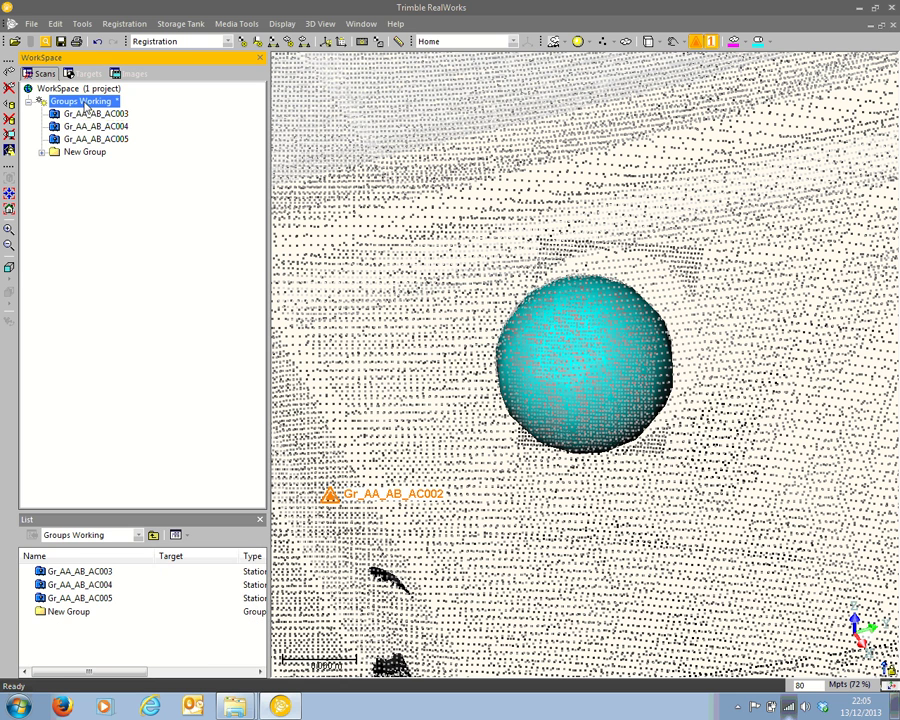
{"action": "left_click", "coordinate": [70, 614]}
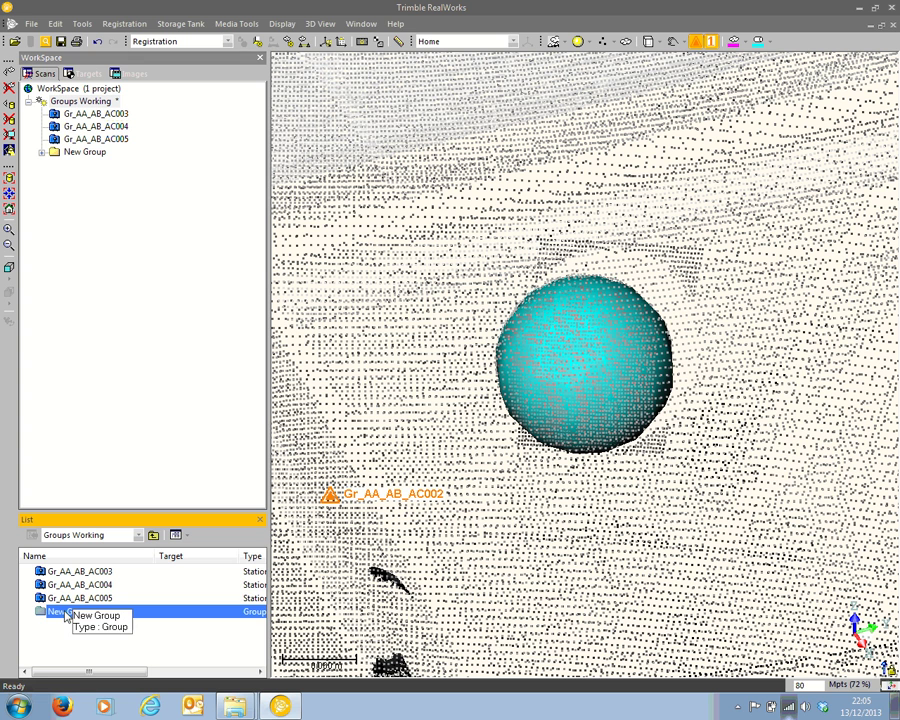
{"action": "left_click", "coordinate": [132, 614]}
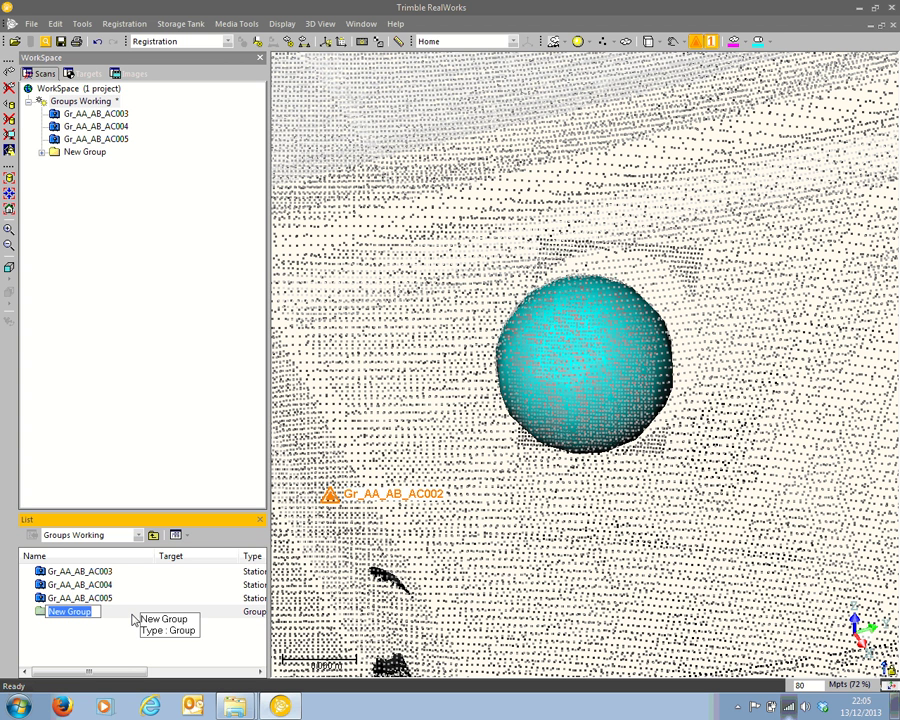
{"action": "type", "text": "000"}
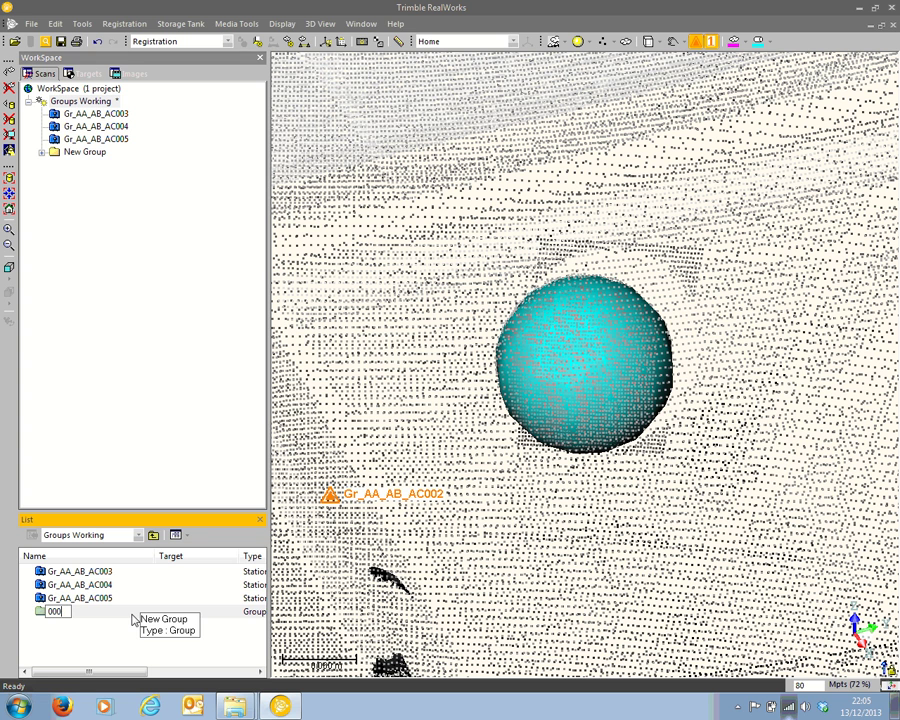
{"action": "type", "text": "-002"}
{"action": "key", "text": "Return"}
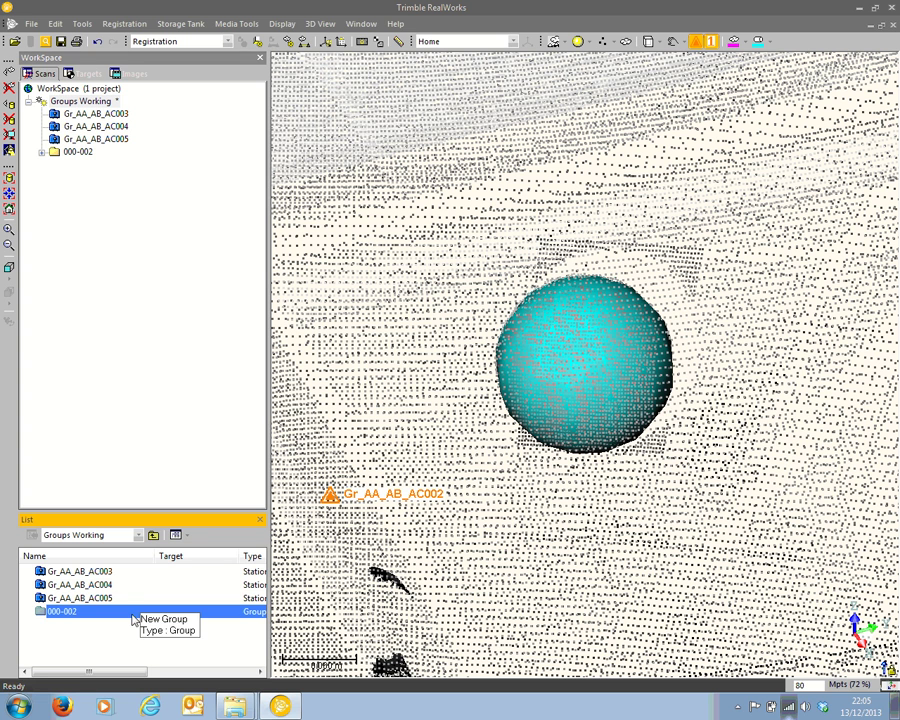
{"action": "double_click", "coordinate": [77, 614]}
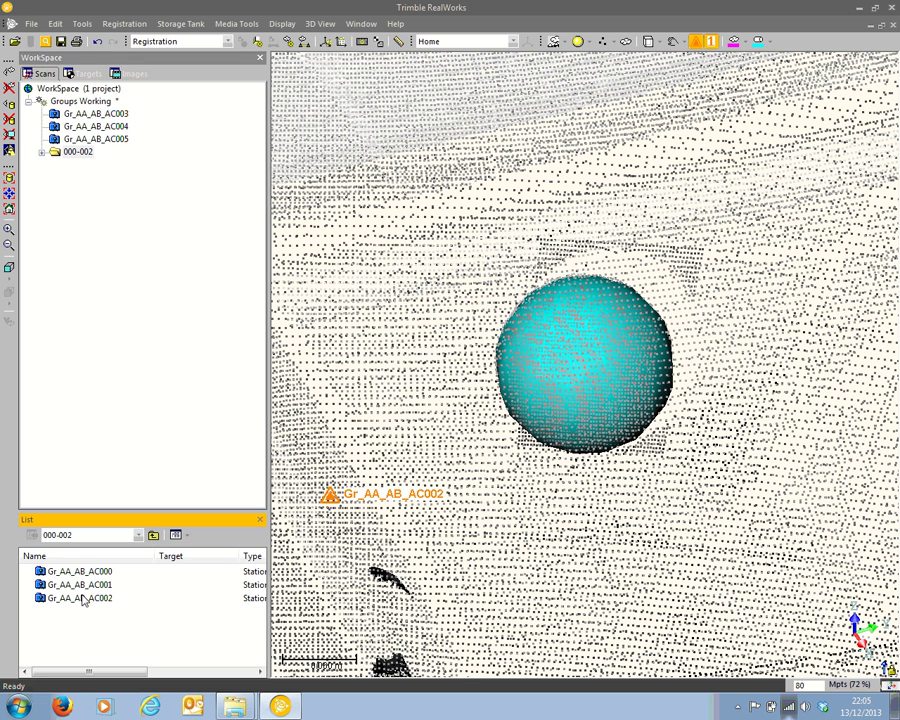
Return to Groups Working and select stations AC003, AC004, AC005 and group 000-002.
{"action": "left_click", "coordinate": [154, 536]}
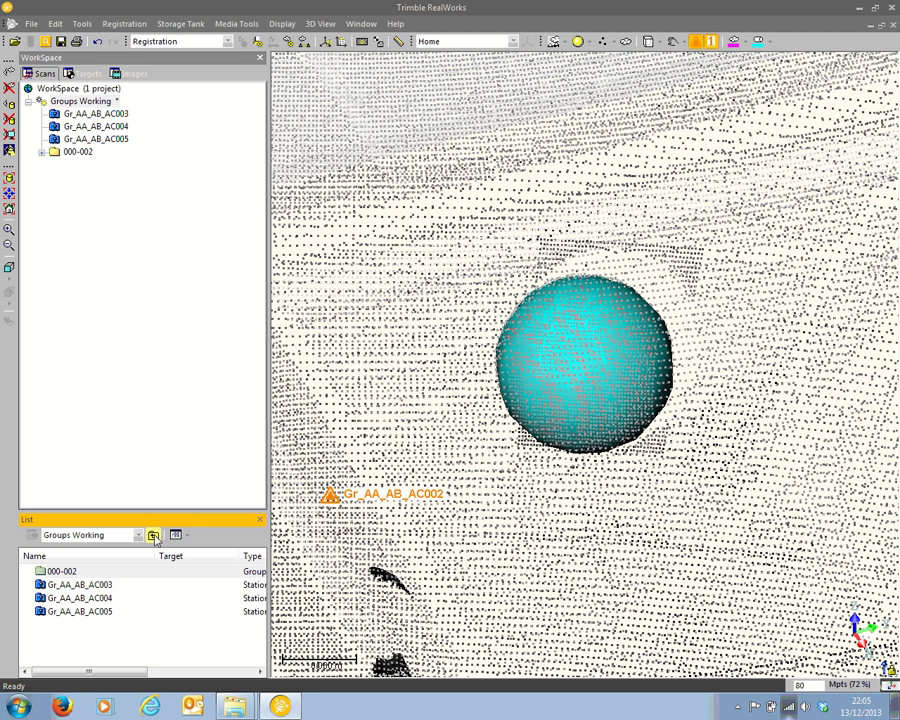
{"action": "left_click", "coordinate": [68, 585]}
{"action": "left_click", "coordinate": [100, 599]}
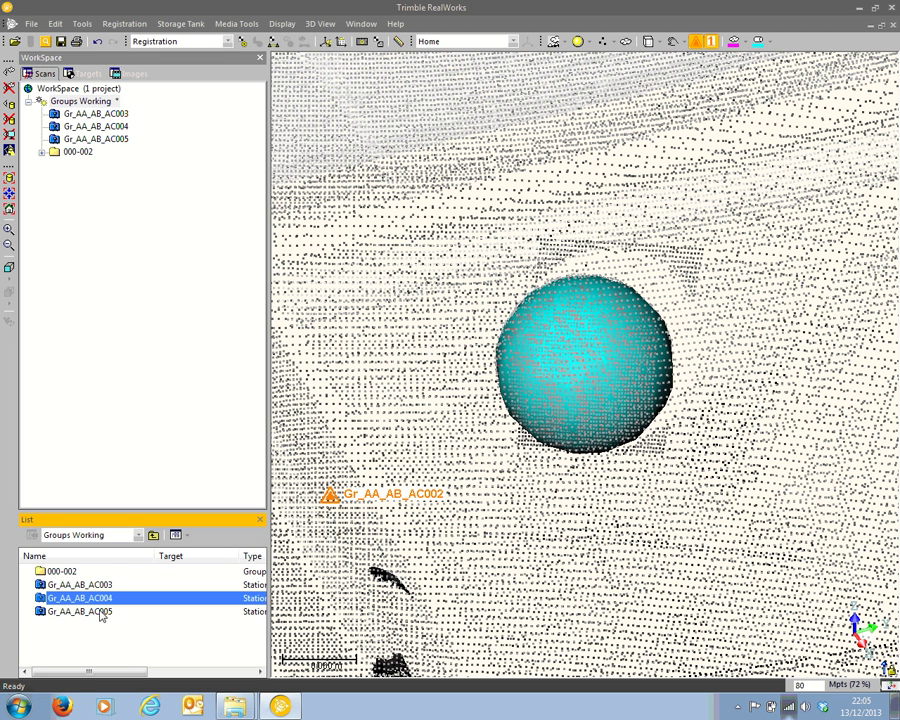
{"action": "left_click", "coordinate": [98, 611]}
{"action": "left_click", "coordinate": [75, 572]}
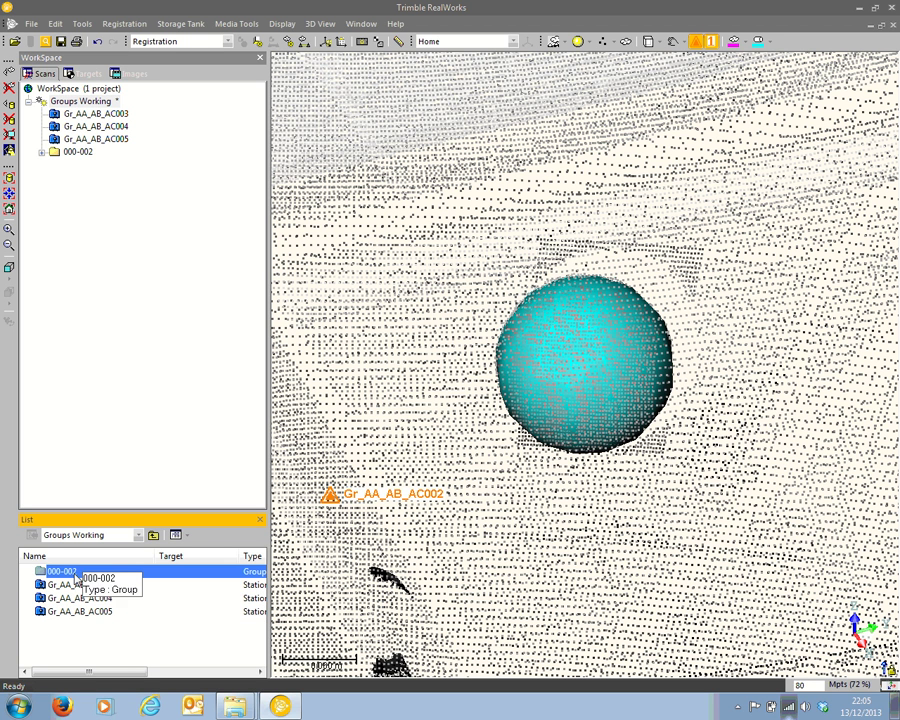
Centre, orbit and zoom out the 3D view to show the whole building's point cloud.
{"action": "double_click", "coordinate": [507, 281]}
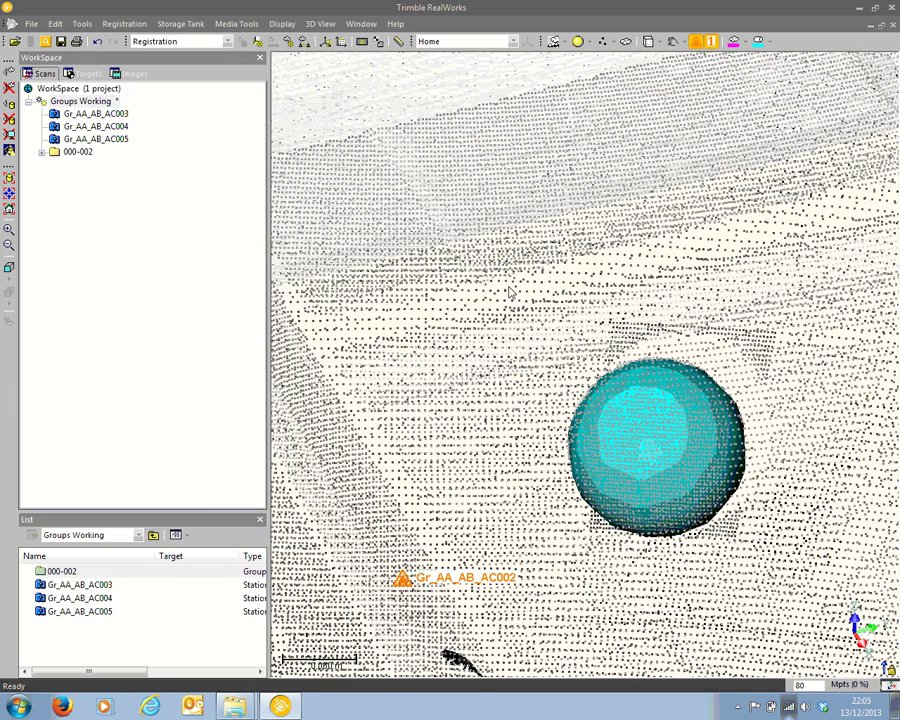
{"action": "left_click_drag", "start_coordinate": [509, 291], "coordinate": [524, 287]}
{"action": "scroll", "coordinate": [524, 287], "scroll_direction": "down", "scroll_amount": 10}
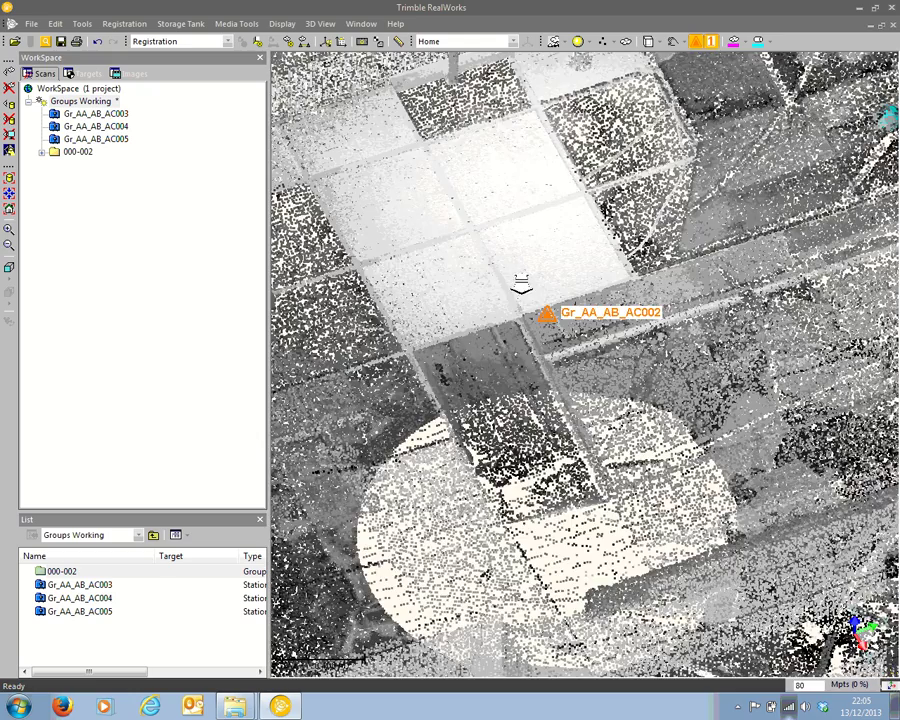
{"action": "scroll", "coordinate": [520, 284], "scroll_direction": "down", "scroll_amount": 2}
{"action": "left_click_drag", "start_coordinate": [520, 284], "coordinate": [432, 313]}
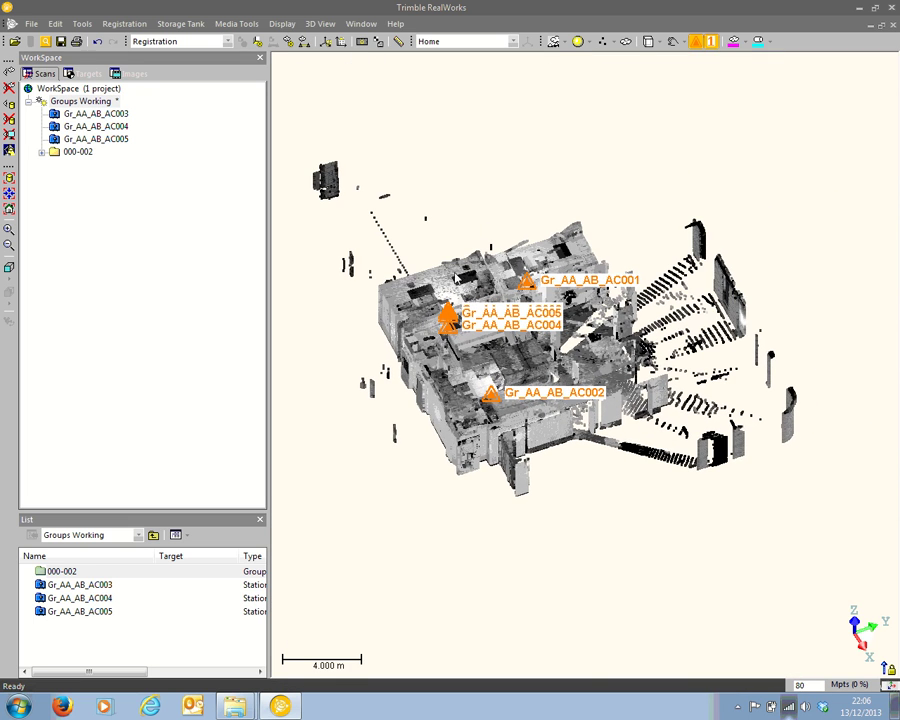
Switch the point colouring to Station Color so each station shows in its own colour.
{"action": "left_click", "coordinate": [565, 43]}
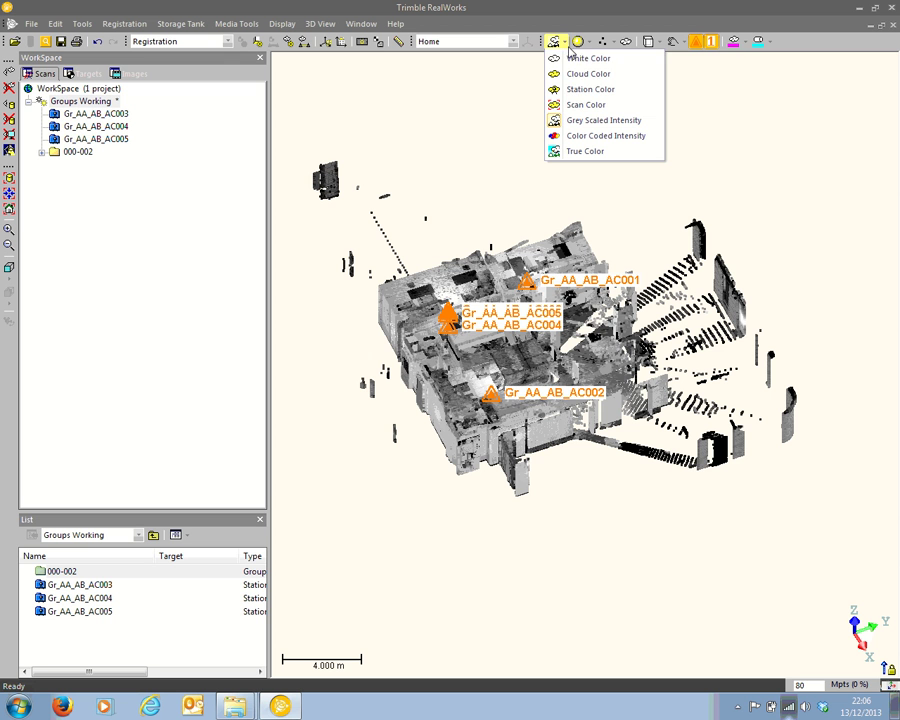
{"action": "left_click", "coordinate": [575, 90]}
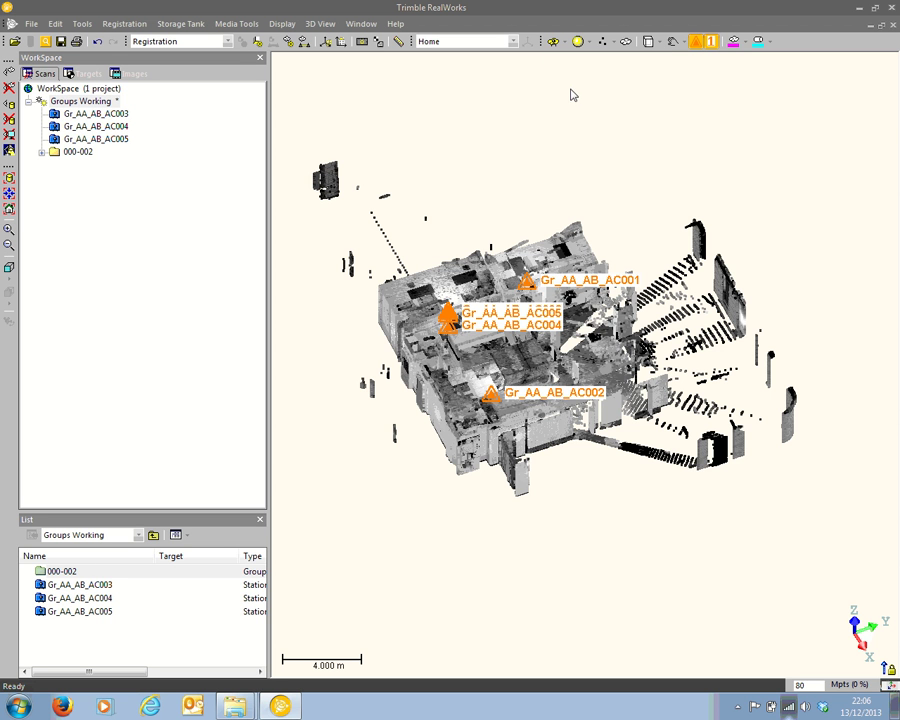
{"action": "left_click_drag", "start_coordinate": [571, 132], "coordinate": [571, 277]}
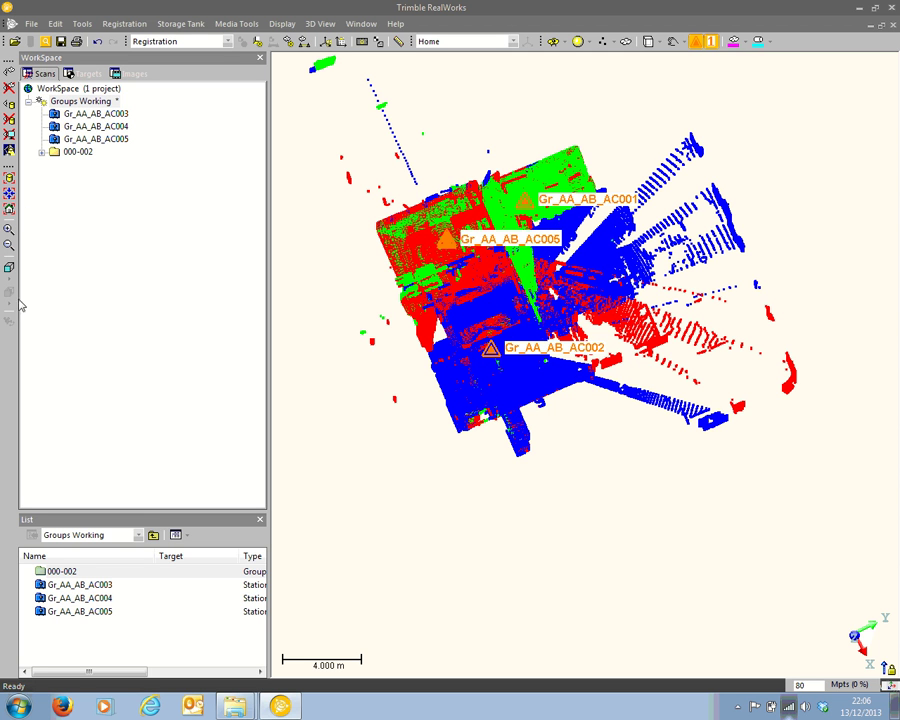
Select stations AC003–AC005, then group 000-002, and switch to the Top view.
{"action": "left_click", "coordinate": [97, 586]}
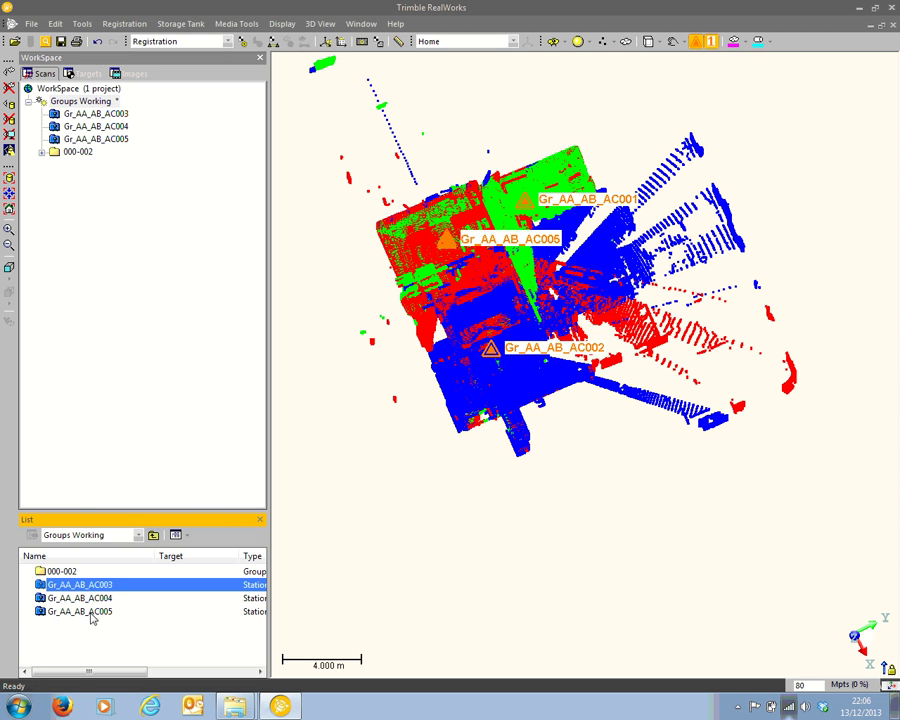
{"action": "left_click", "coordinate": [90, 610], "text": "shift"}
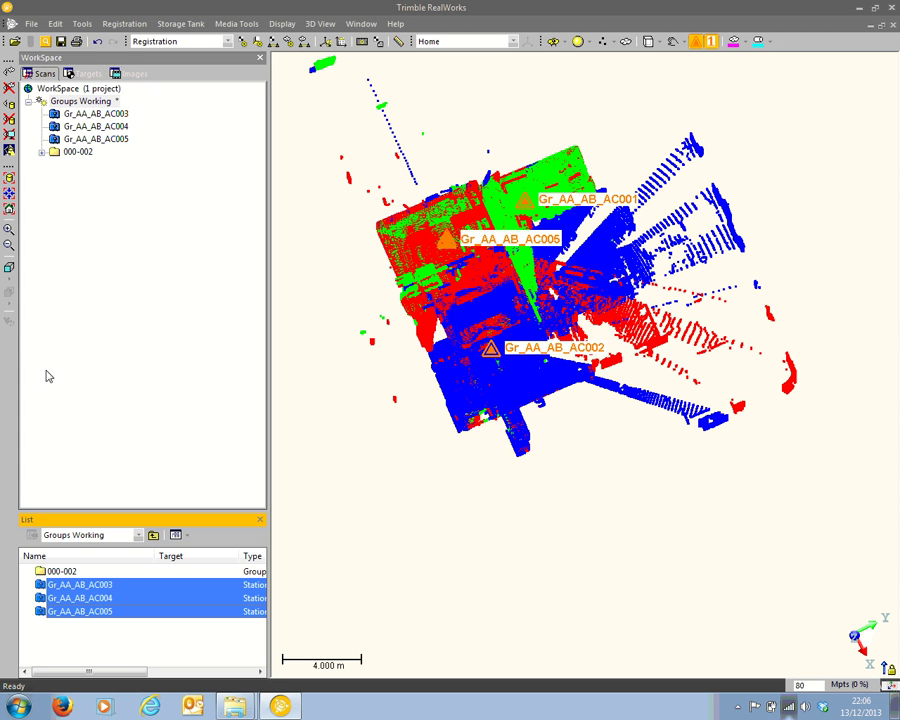
{"action": "left_click", "coordinate": [64, 572]}
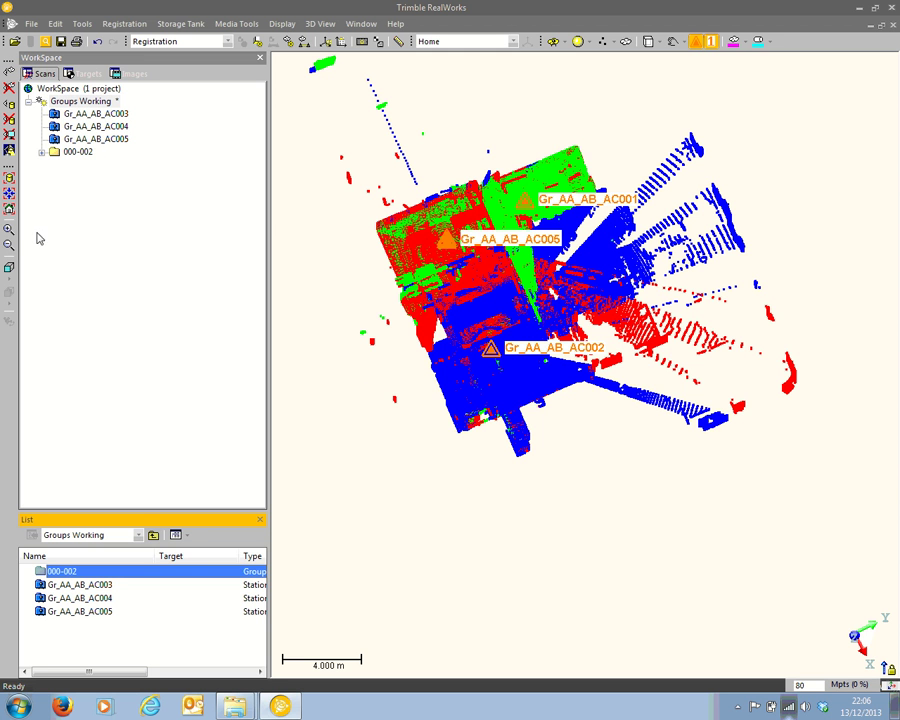
{"action": "left_click", "coordinate": [9, 268]}
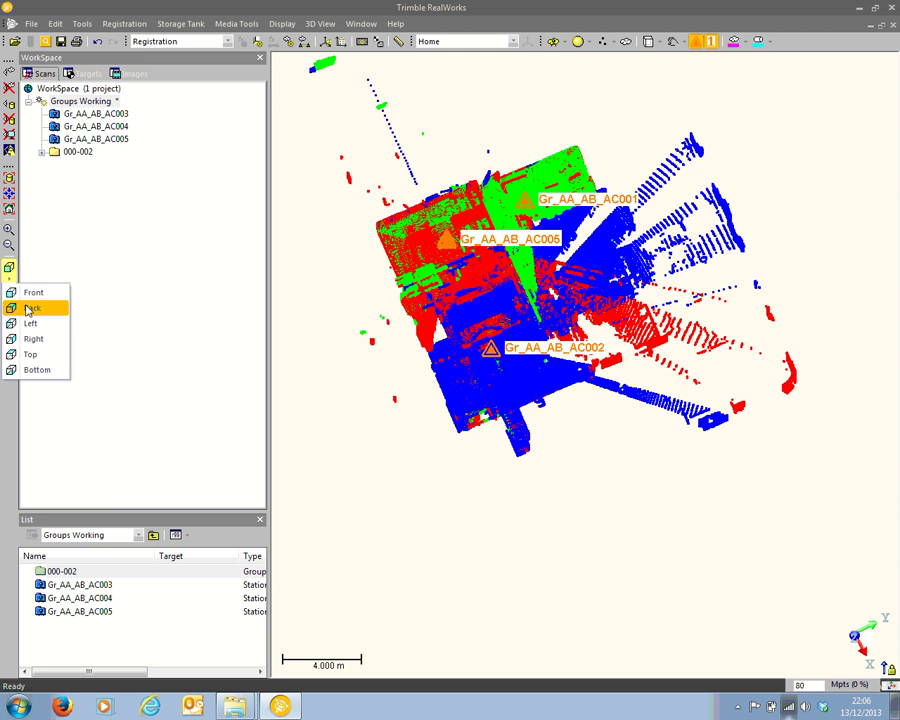
{"action": "left_click", "coordinate": [30, 355]}
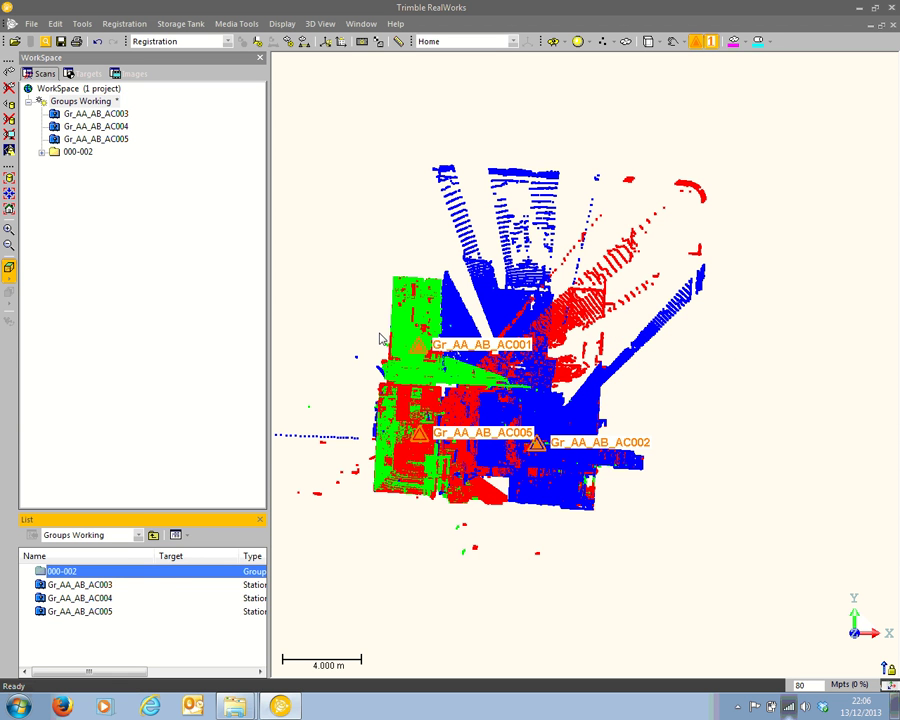
Orbit the cloud to an angled view and select stations Gr_AA_AB_AC003 through AC005 together.
{"action": "left_click_drag", "start_coordinate": [521, 400], "coordinate": [430, 393]}
{"action": "left_click_drag", "start_coordinate": [506, 370], "coordinate": [562, 268]}
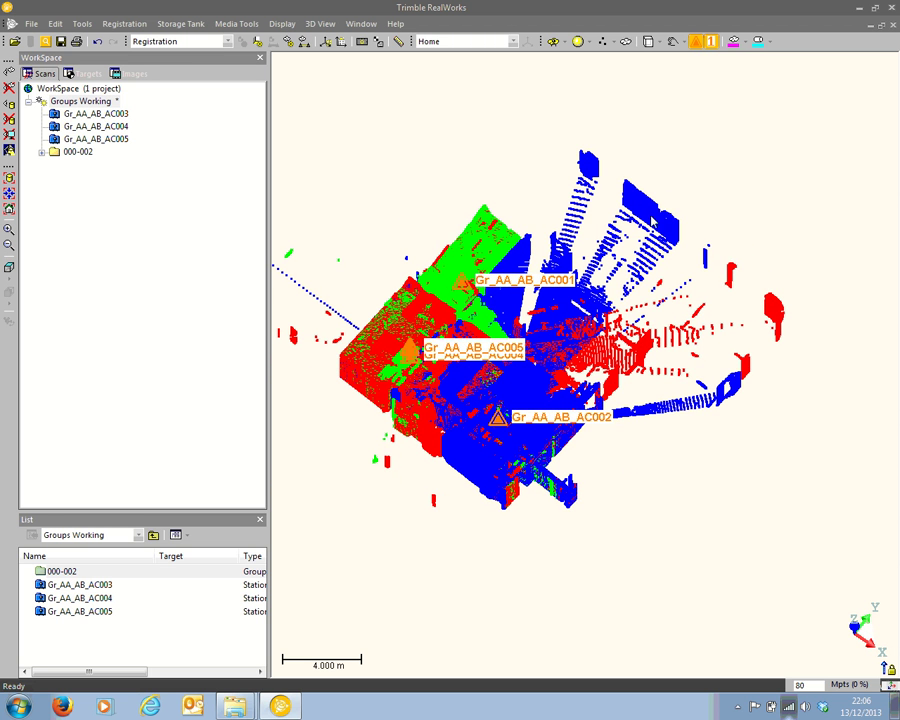
{"action": "left_click_drag", "start_coordinate": [415, 281], "coordinate": [618, 368]}
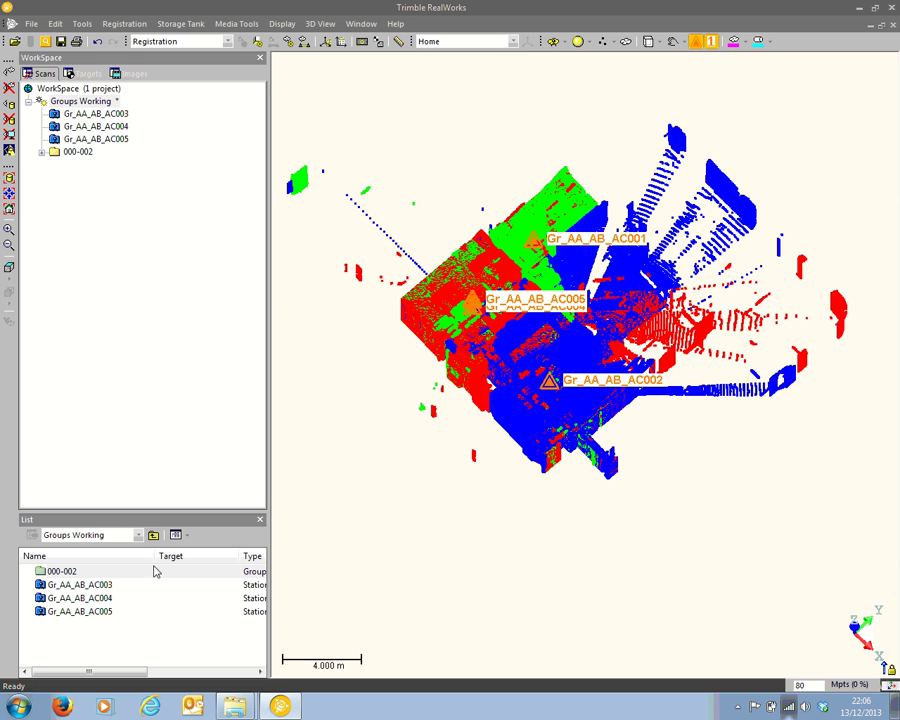
{"action": "left_click", "coordinate": [101, 586]}
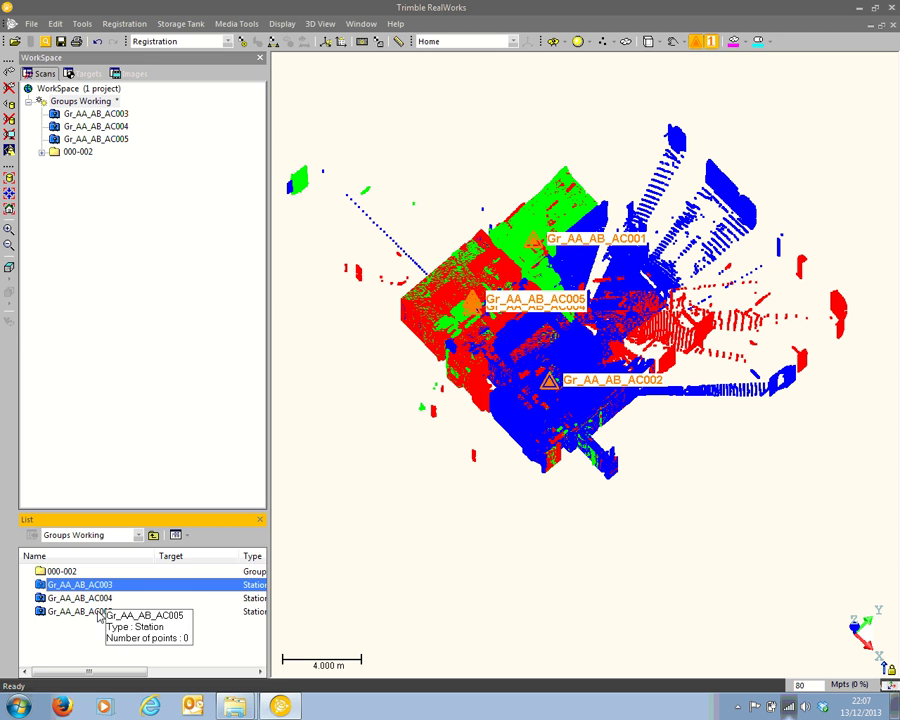
{"action": "left_click", "coordinate": [100, 613], "text": "shift"}
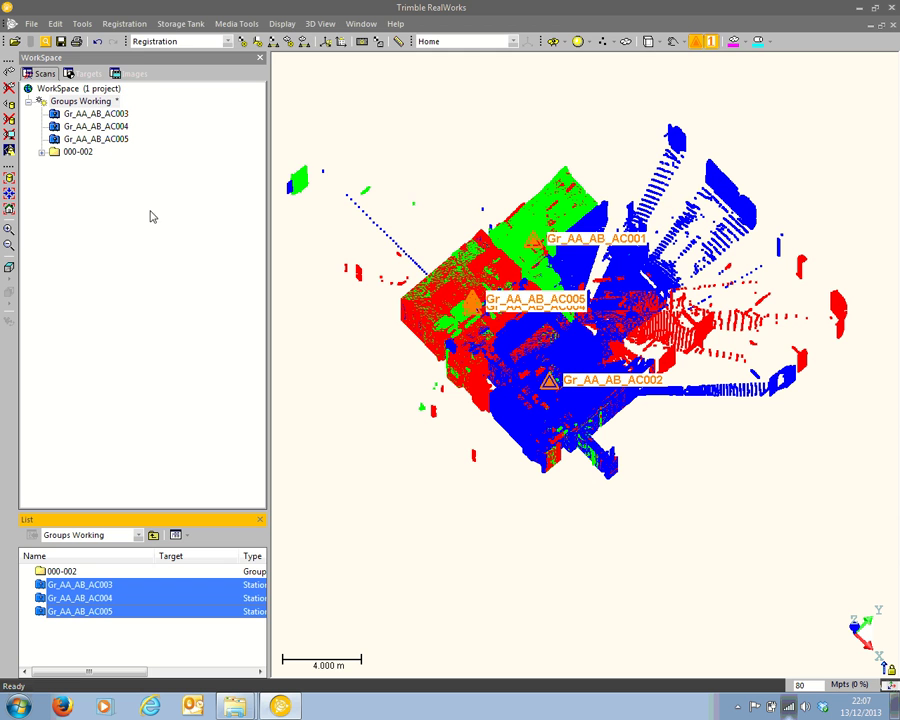
Auto-extract and register targets on AC003–AC005 with 0.145 m spherical targets, reference Gr_AA_AB_AC003.
{"action": "left_click", "coordinate": [123, 23]}
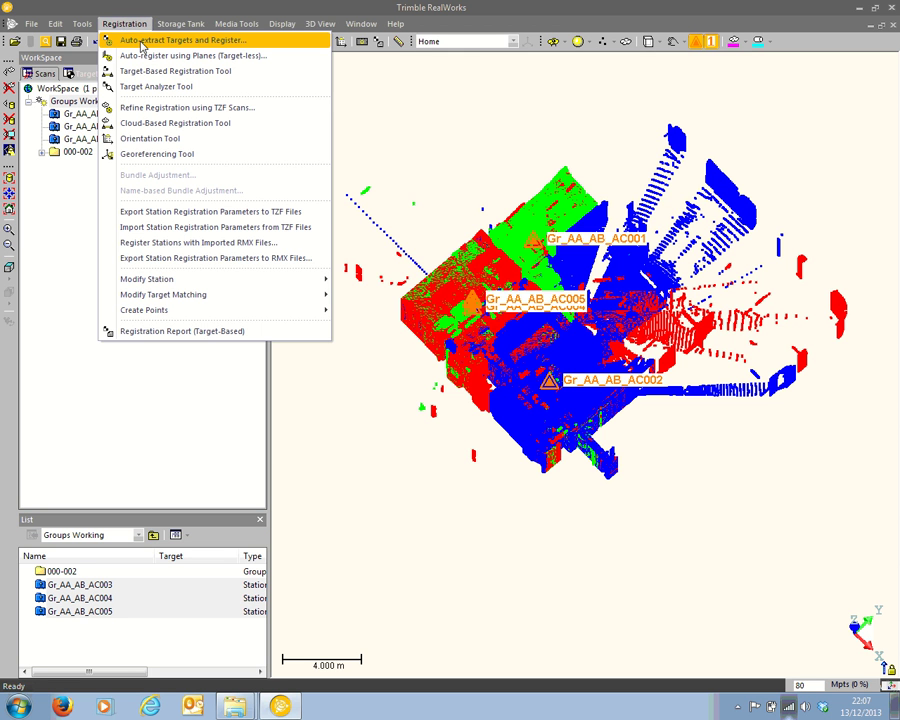
{"action": "left_click", "coordinate": [141, 44]}
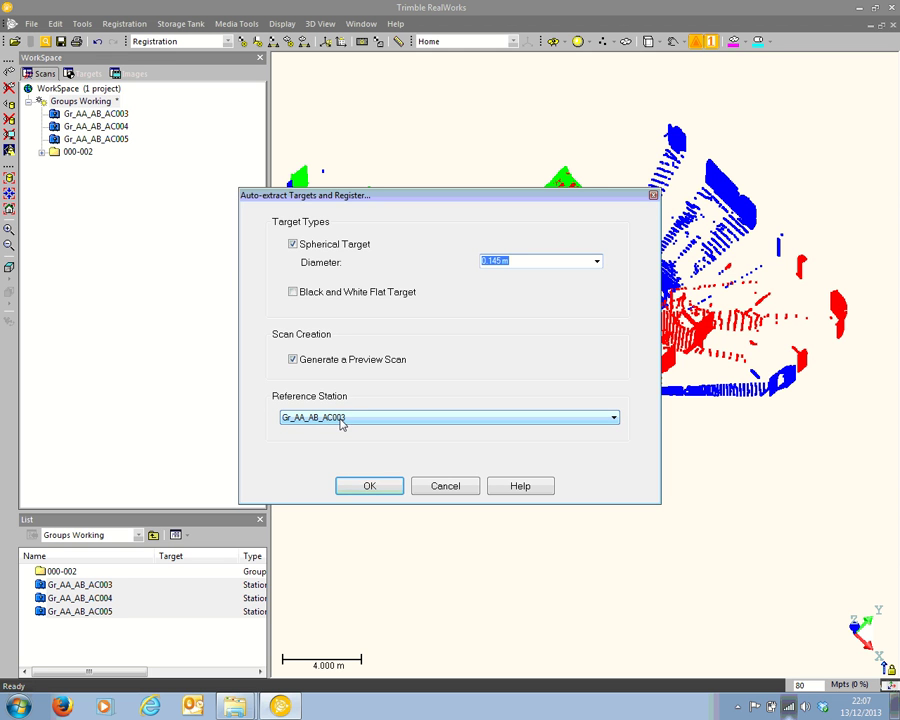
{"action": "left_click", "coordinate": [369, 488]}
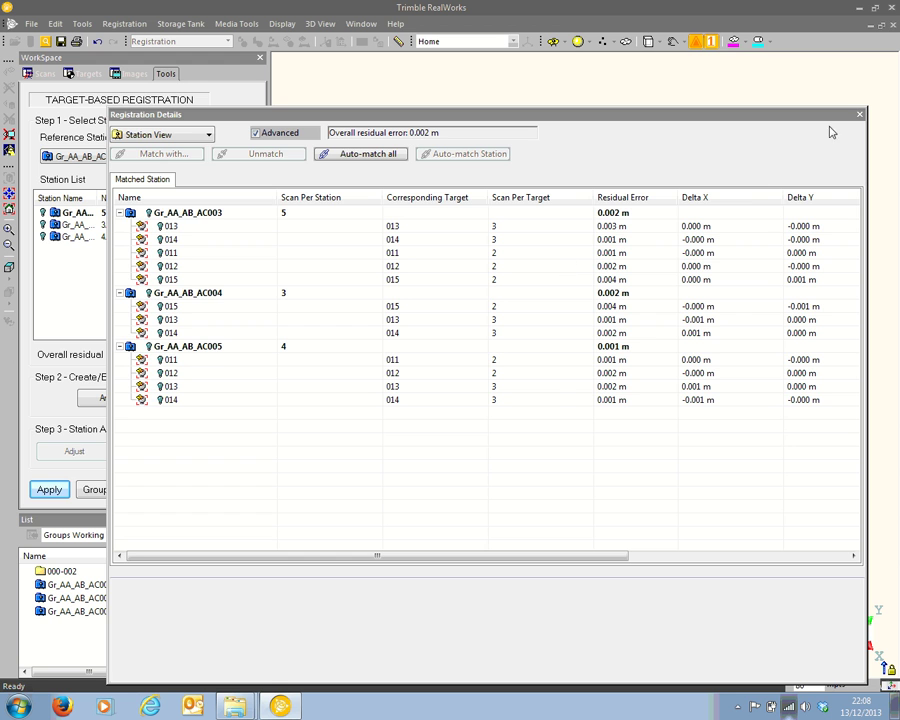
Group the registered stations AC003–AC005 into a New Group, applying the pending registration changes.
{"action": "left_click", "coordinate": [859, 114]}
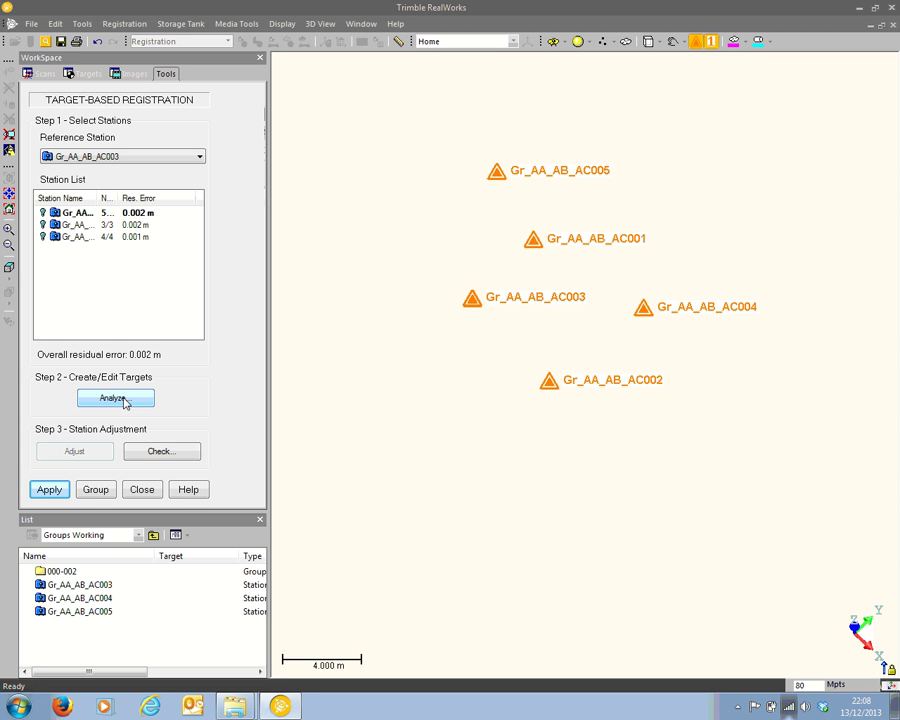
{"action": "left_click", "coordinate": [106, 492]}
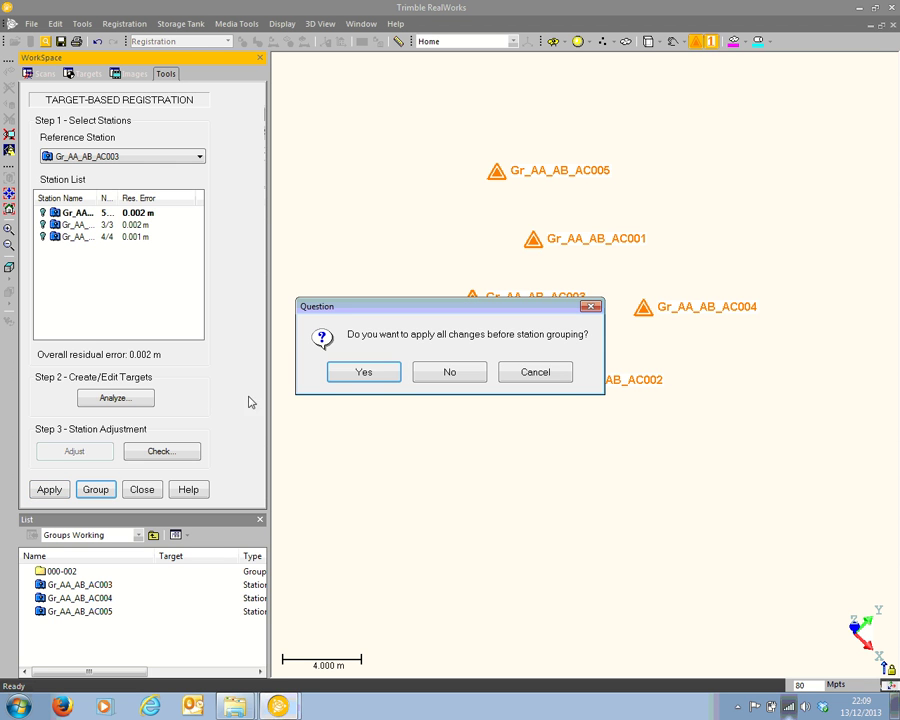
{"action": "left_click", "coordinate": [373, 377]}
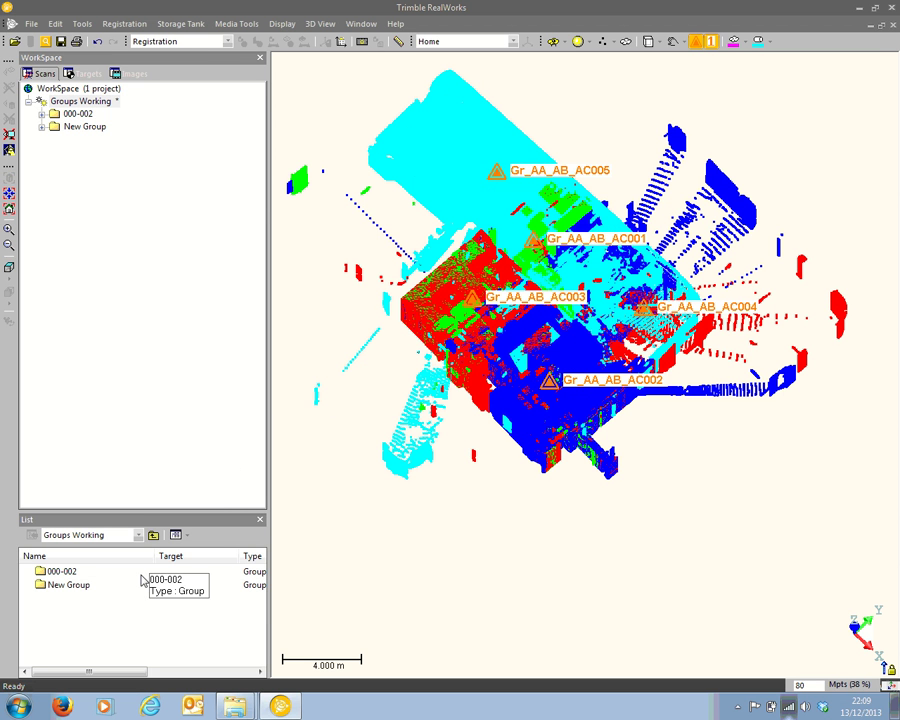
Rename the New Group to 003-005.
{"action": "left_click", "coordinate": [70, 586]}
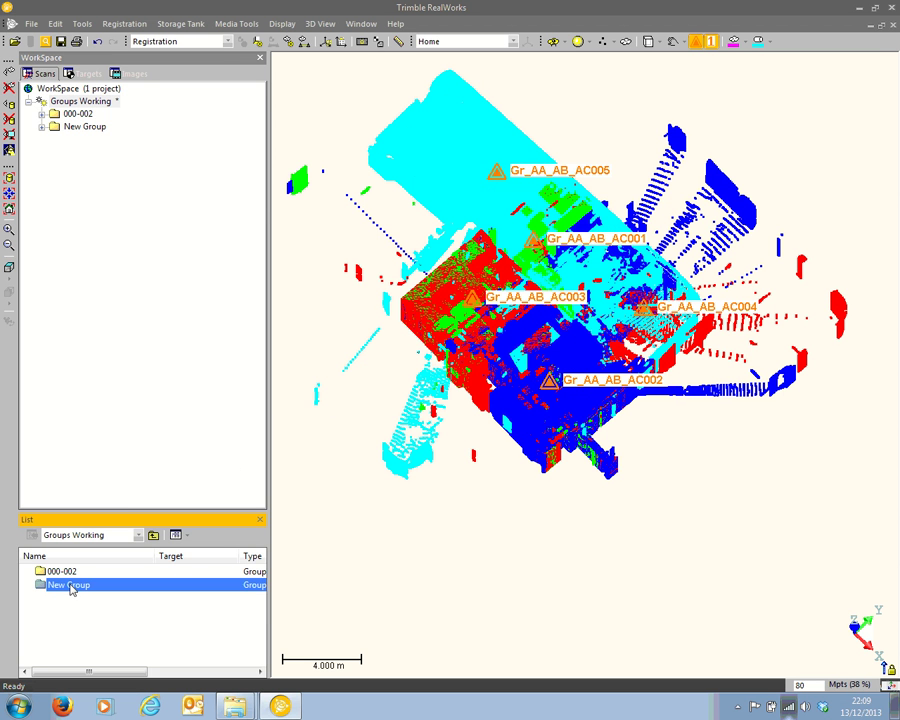
{"action": "left_click", "coordinate": [70, 586]}
{"action": "type", "text": "003"}
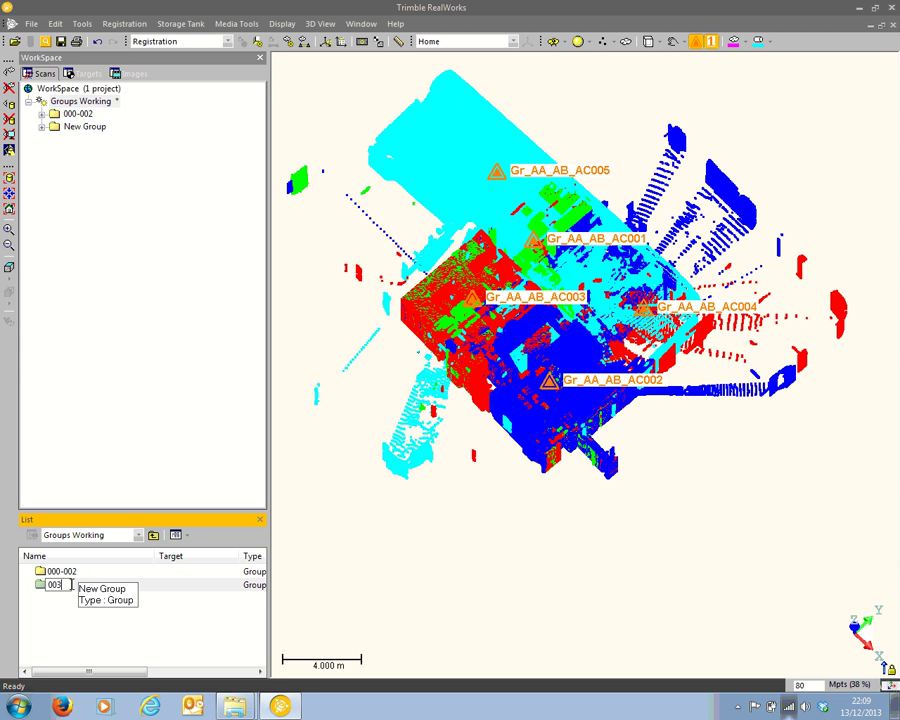
{"action": "type", "text": "-005"}
{"action": "key", "text": "Return"}
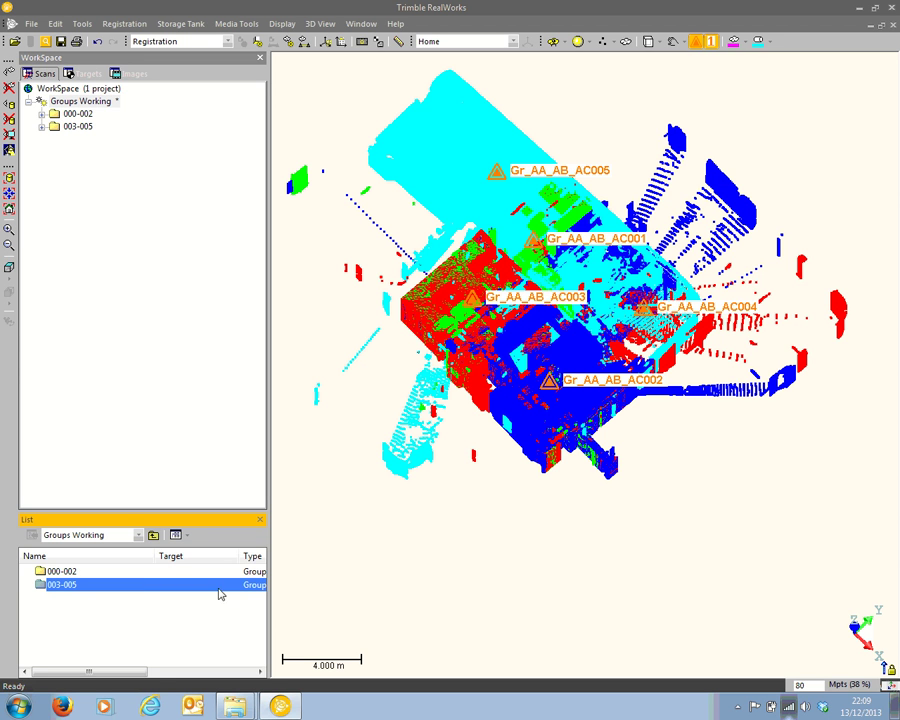
Select groups 000-002 and 003-005 together in the List panel.
{"action": "left_click", "coordinate": [66, 571]}
{"action": "left_click", "coordinate": [74, 586]}
{"action": "key", "text": "Up"}
{"action": "key", "text": "Down"}
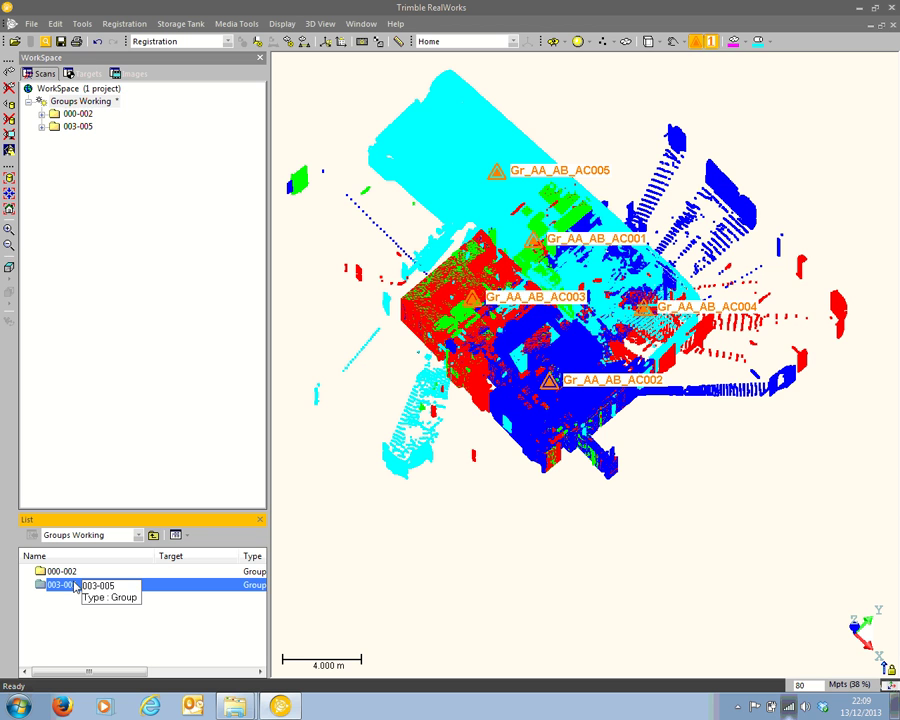
{"action": "left_click", "coordinate": [62, 572], "text": "shift"}
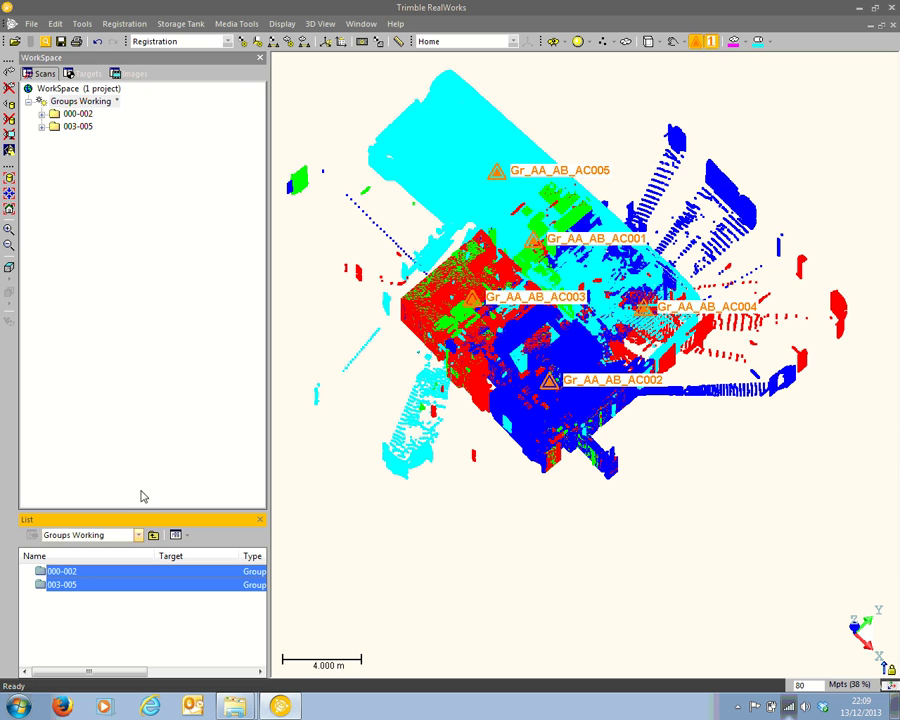
Open the Registration menu with groups 000-002 and 003-005 selected.
{"action": "left_click", "coordinate": [113, 27]}
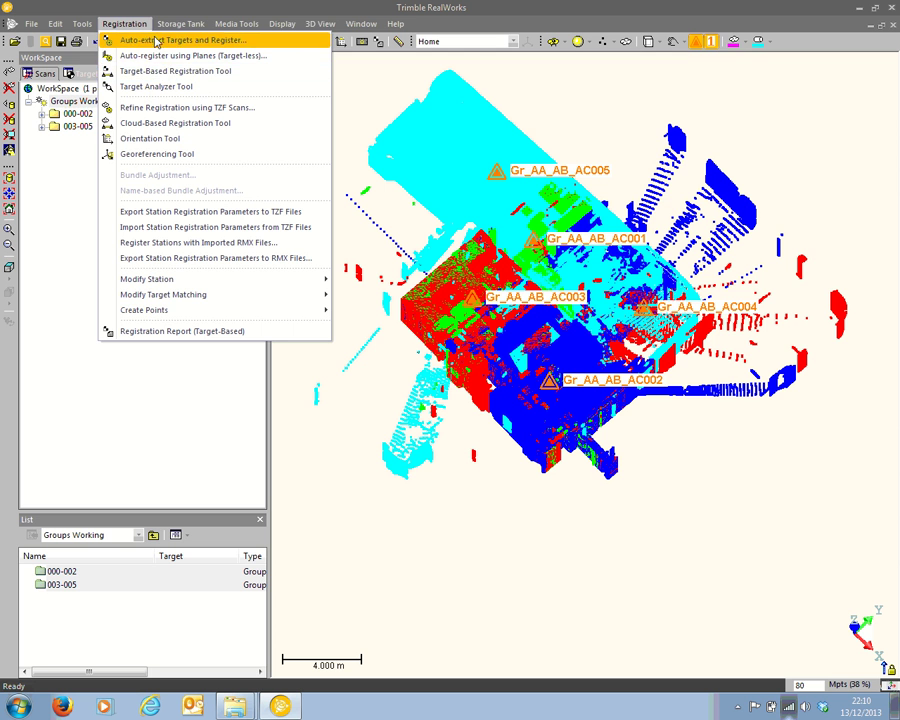
Run target-based registration on groups 000-002 and 003-005 and review the 0.001 m residual.
{"action": "left_click", "coordinate": [153, 72]}
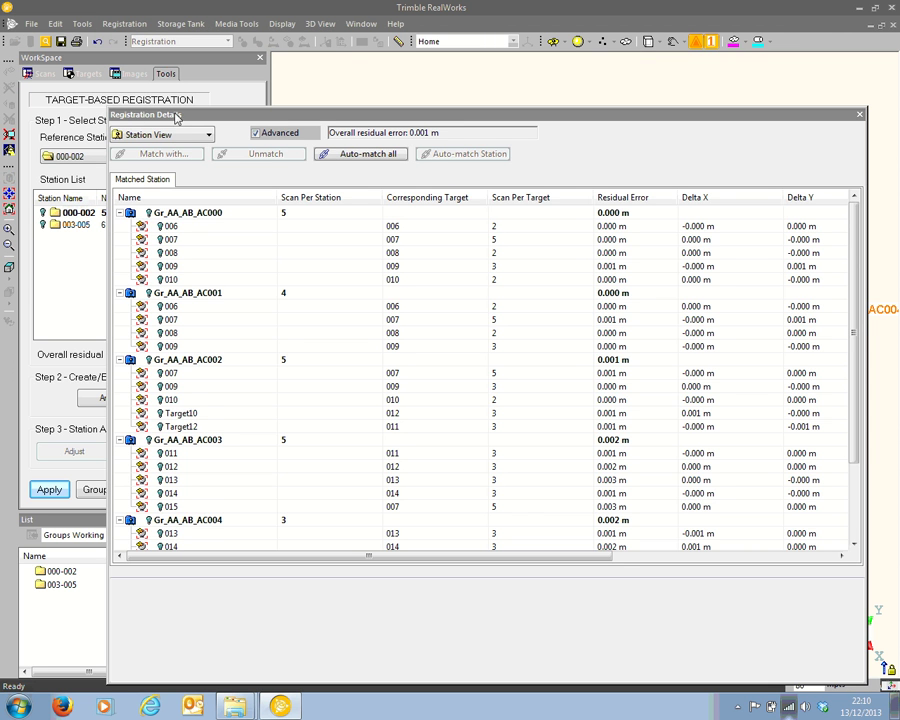
{"action": "left_click_drag", "start_coordinate": [175, 118], "coordinate": [167, 96]}
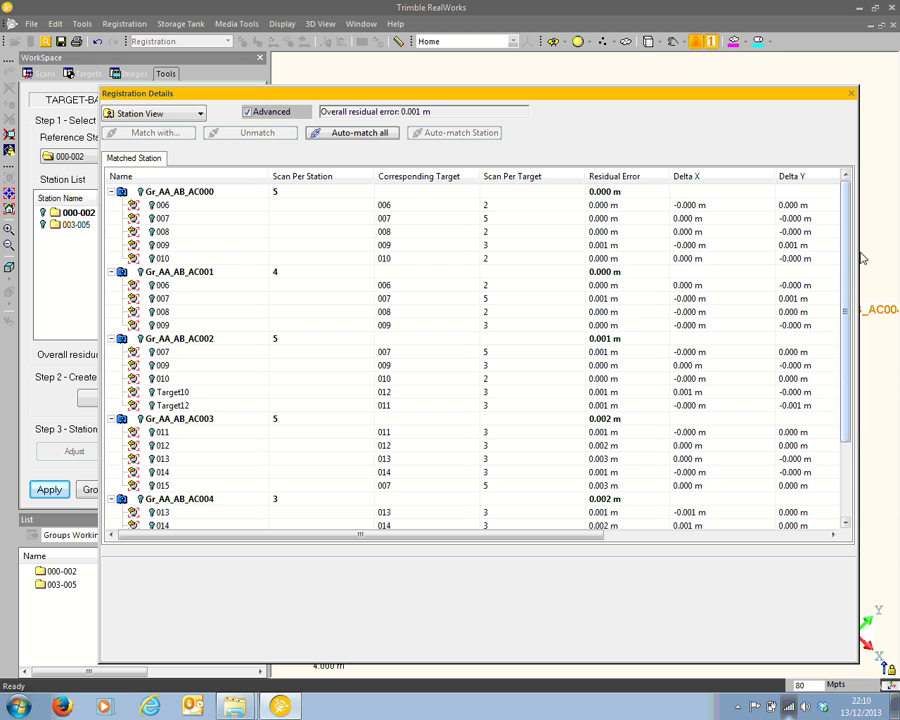
{"action": "mouse_move", "coordinate": [849, 262]}
{"action": "left_mouse_down"}
{"action": "mouse_move", "coordinate": [847, 331]}
{"action": "mouse_move", "coordinate": [850, 246]}
{"action": "left_mouse_up"}
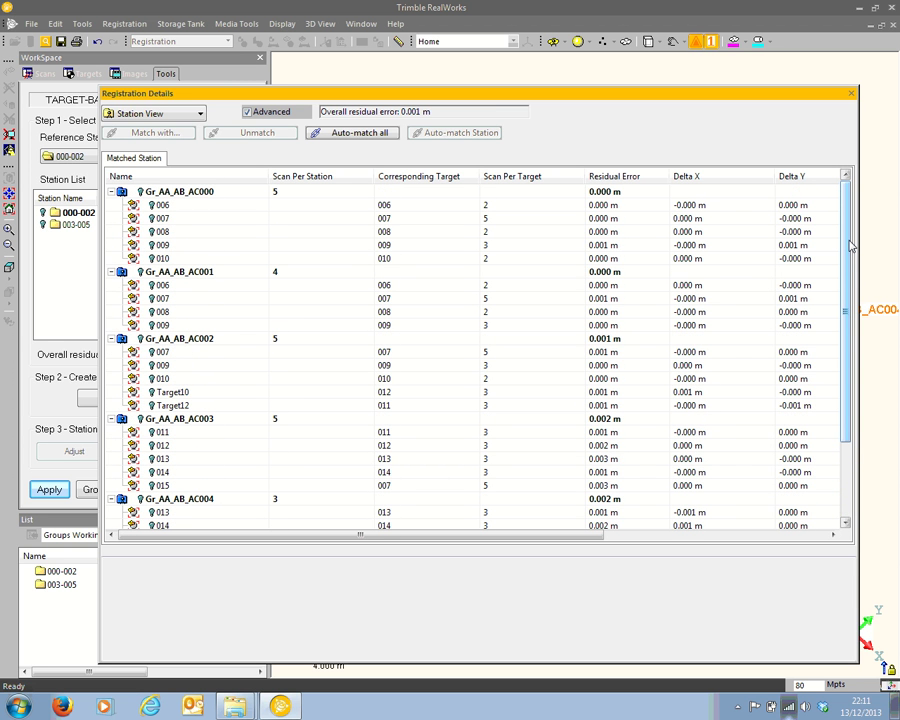
{"action": "left_click_drag", "start_coordinate": [848, 246], "coordinate": [836, 220]}
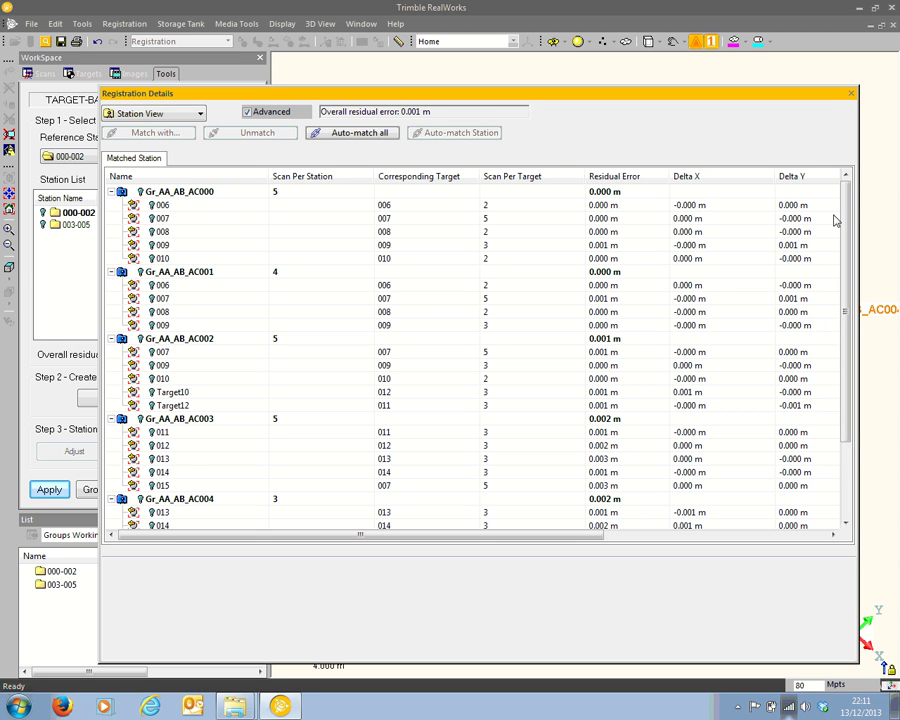
{"action": "left_click", "coordinate": [851, 95]}
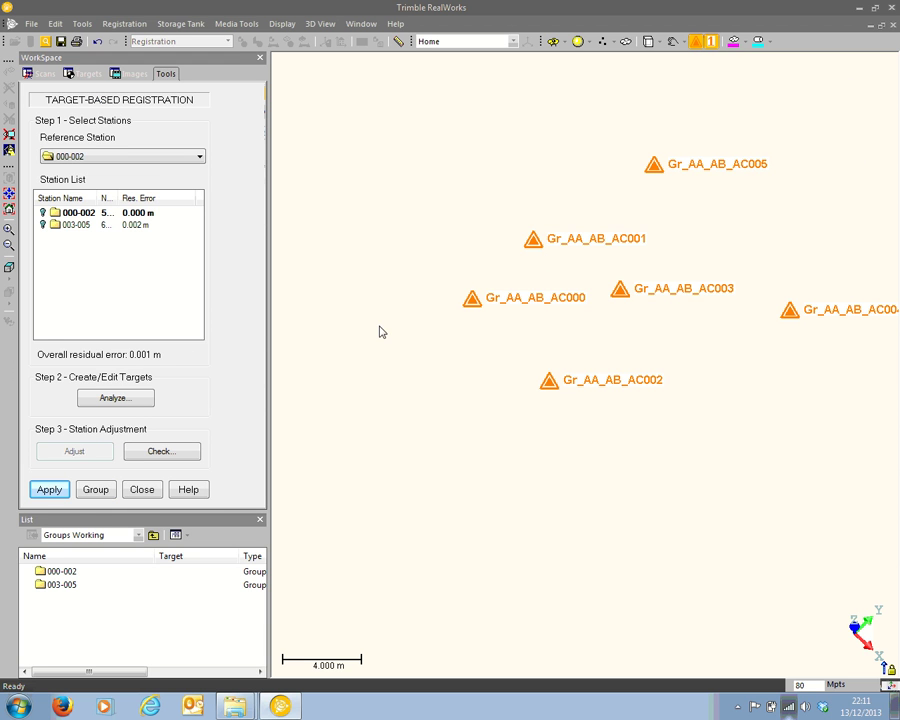
Apply the group registration and display the combined cloud as Greyscaled Intensity.
{"action": "left_click", "coordinate": [54, 492]}
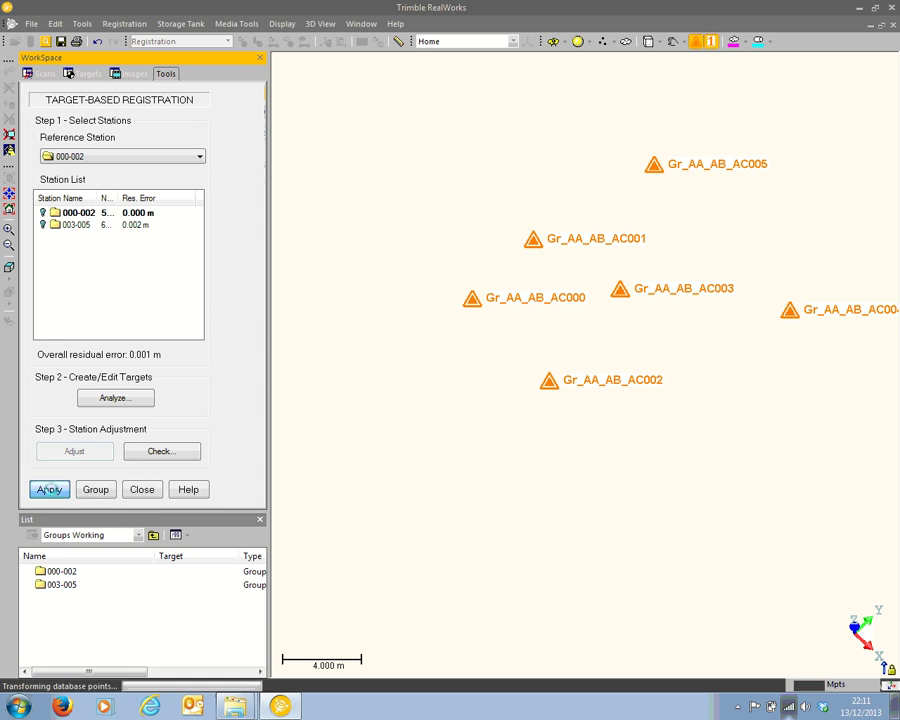
{"action": "left_click", "coordinate": [142, 490]}
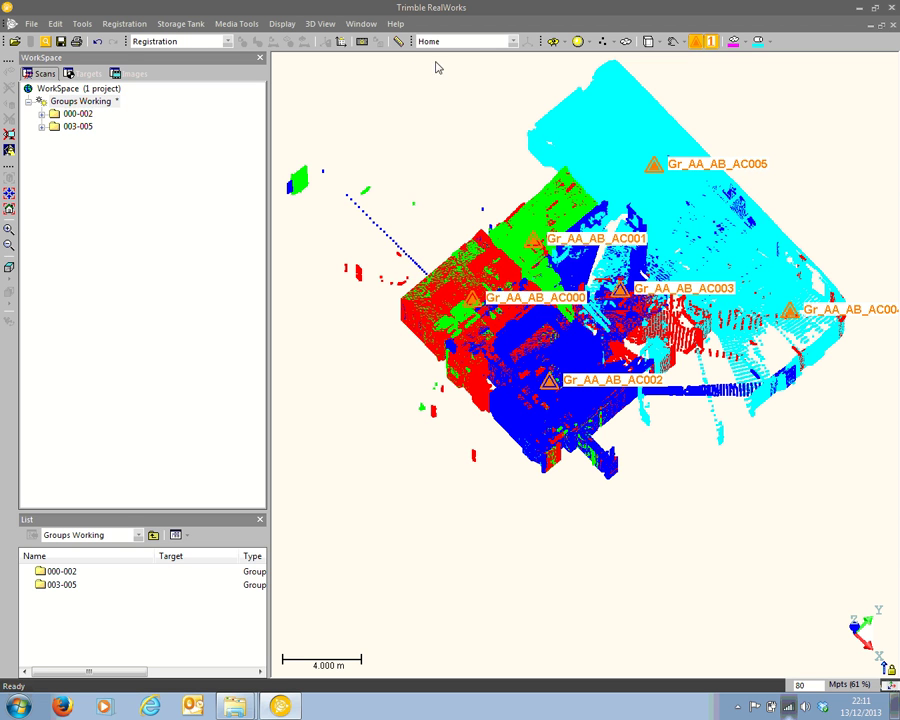
{"action": "left_click", "coordinate": [565, 42]}
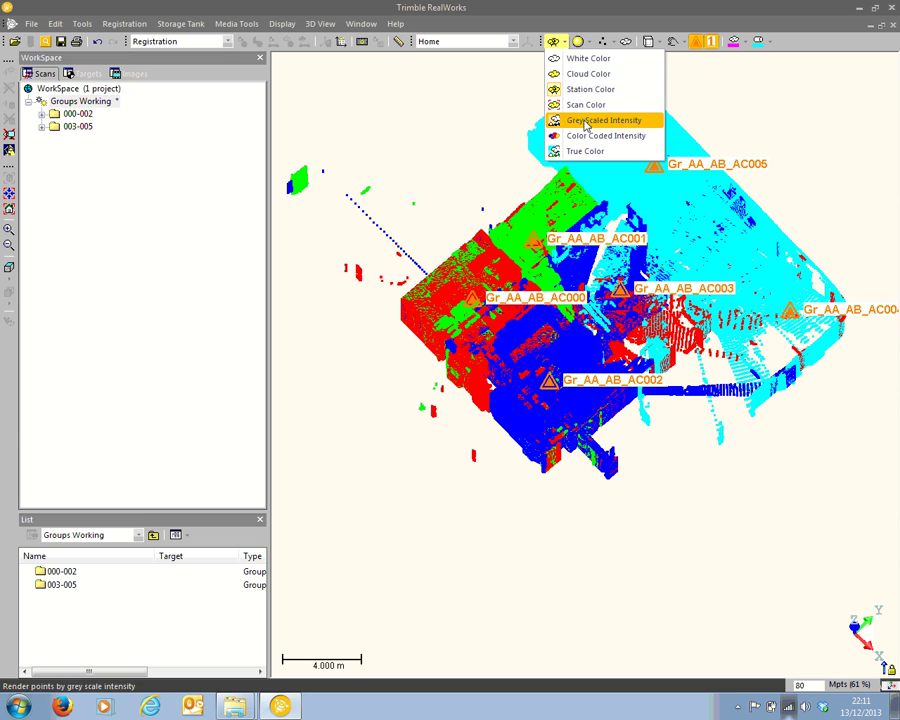
{"action": "left_click", "coordinate": [586, 120]}
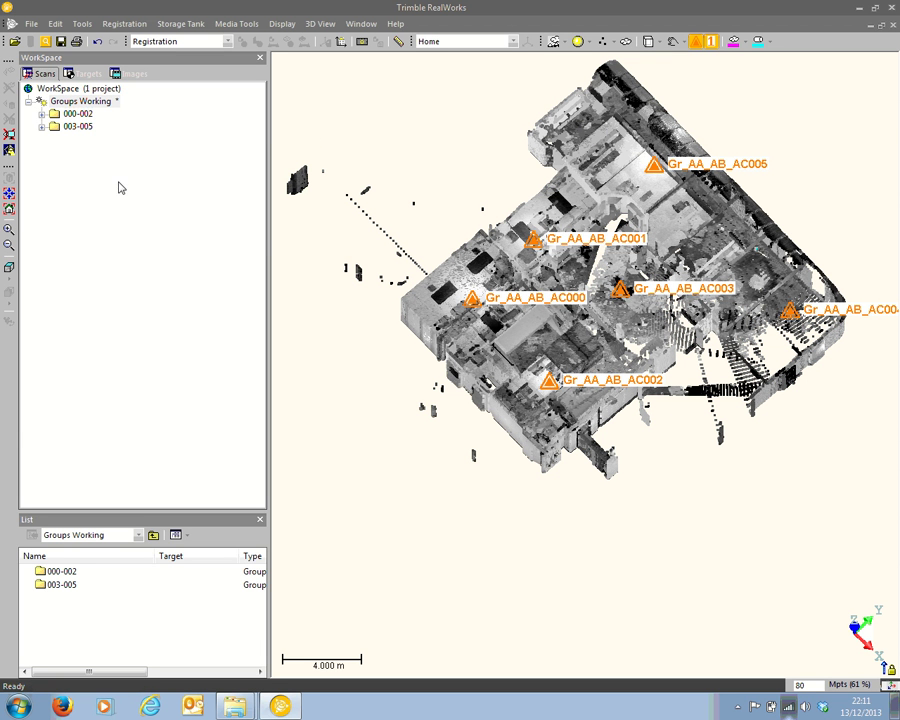
{"action": "left_click", "coordinate": [9, 272]}
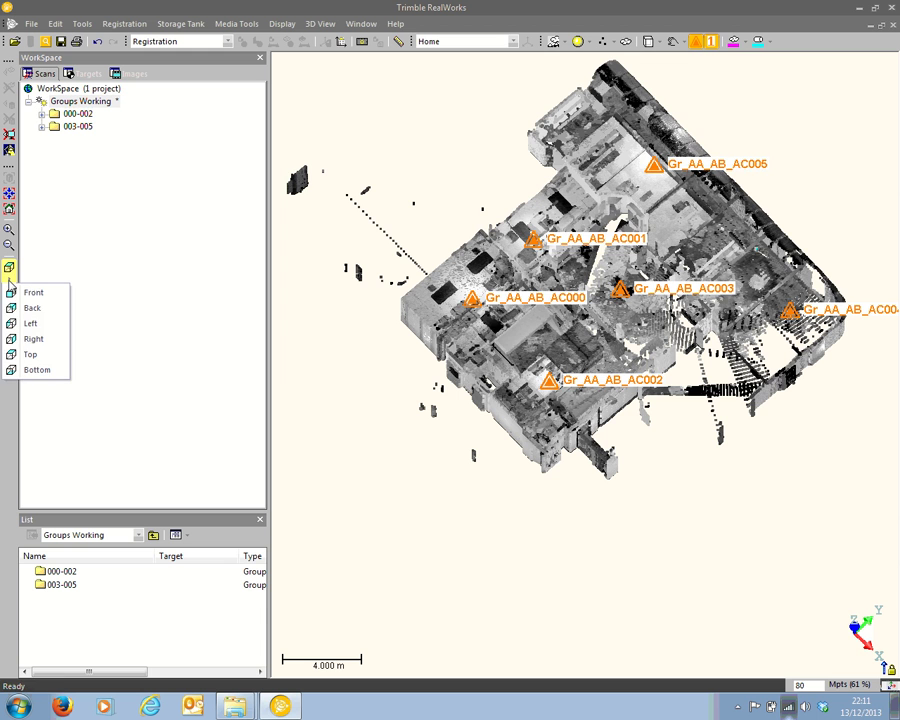
{"action": "left_click", "coordinate": [33, 355]}
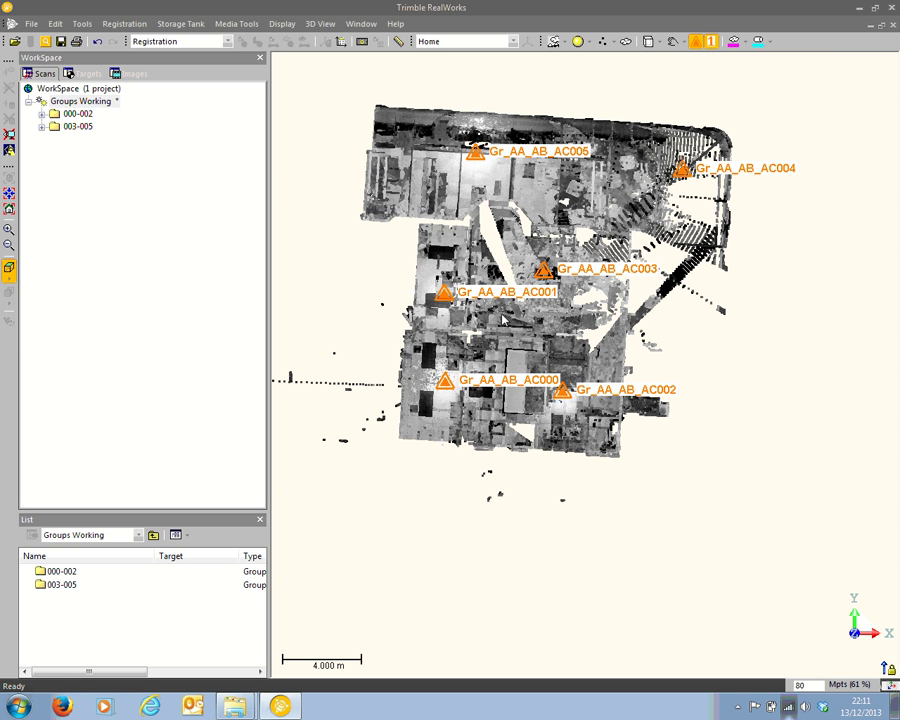
{"action": "left_click", "coordinate": [538, 287]}
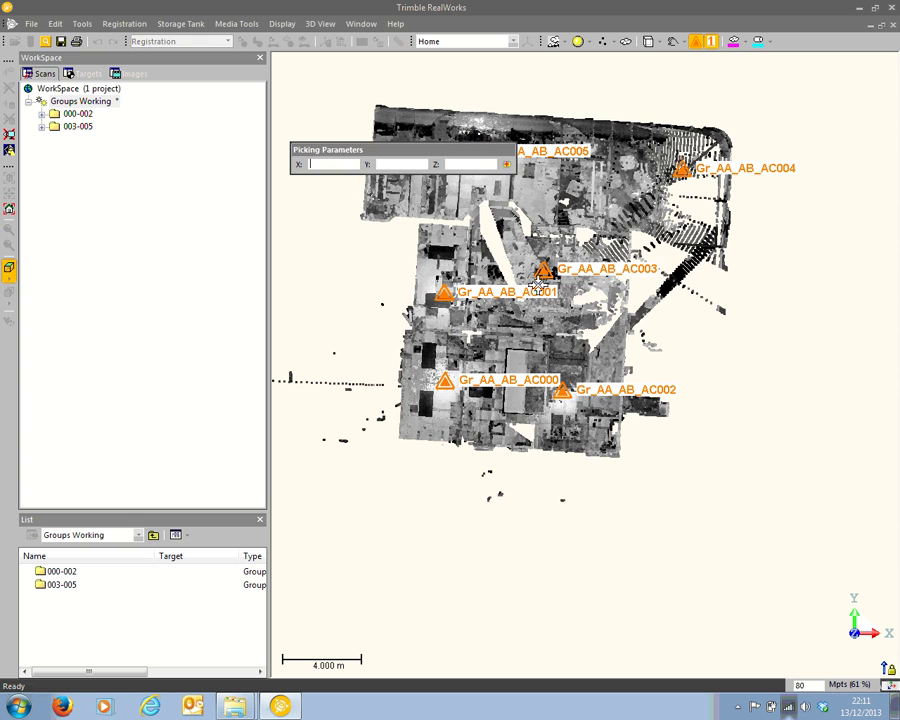
{"action": "left_click", "coordinate": [538, 287]}
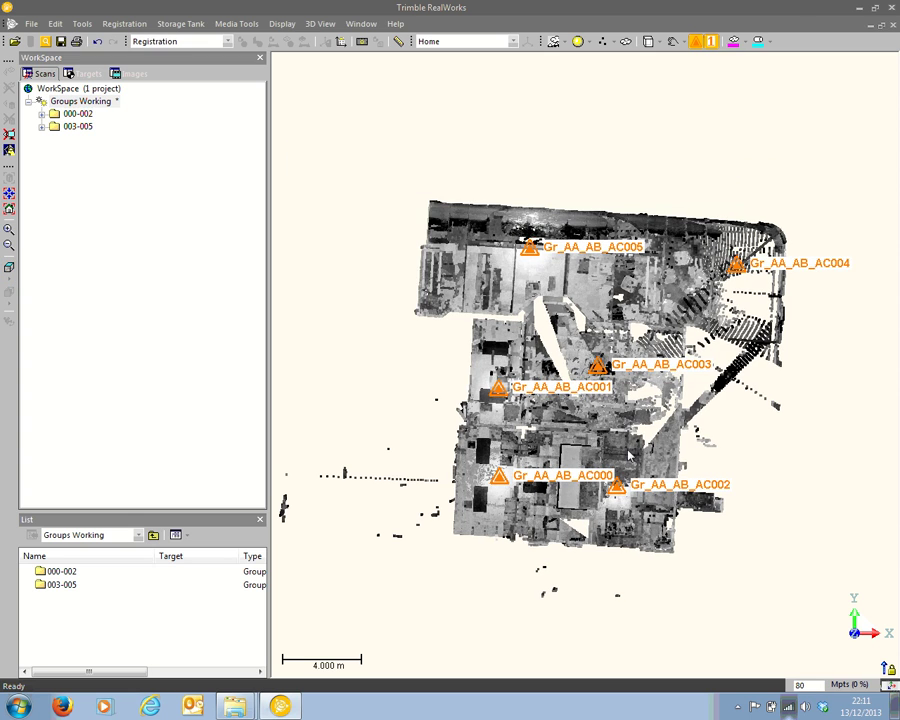
{"action": "left_click_drag", "start_coordinate": [628, 454], "coordinate": [578, 392]}
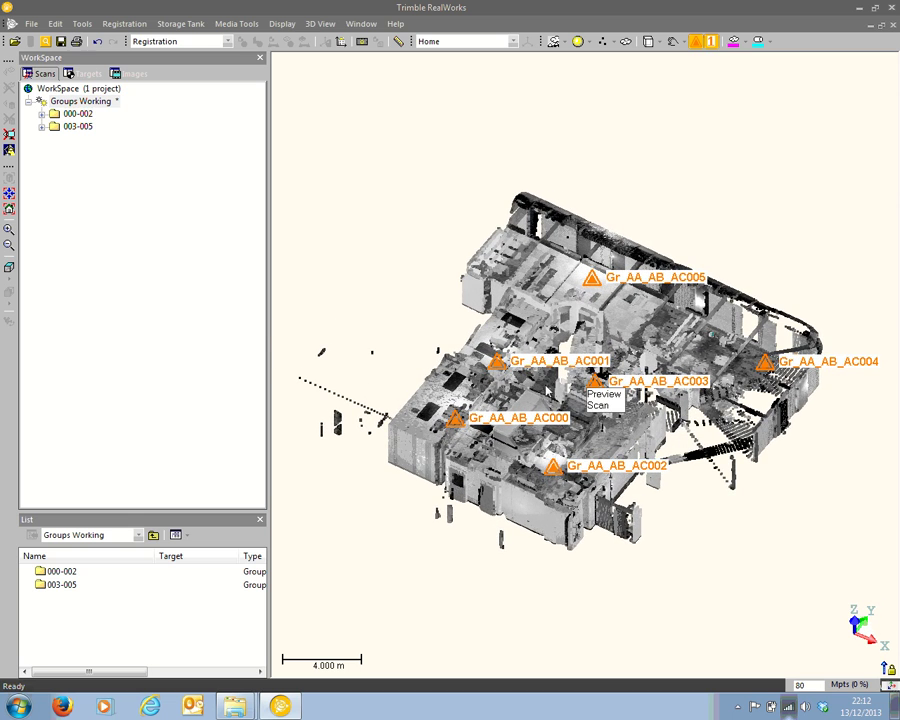
{"action": "left_click_drag", "start_coordinate": [578, 392], "coordinate": [540, 376]}
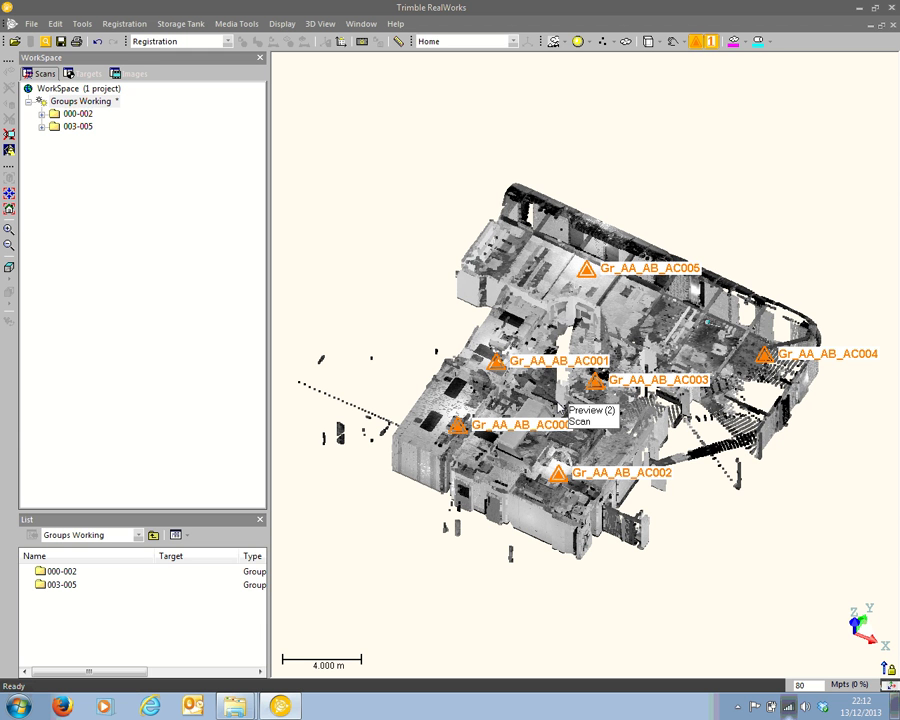
{"action": "left_click_drag", "start_coordinate": [545, 313], "coordinate": [522, 350]}
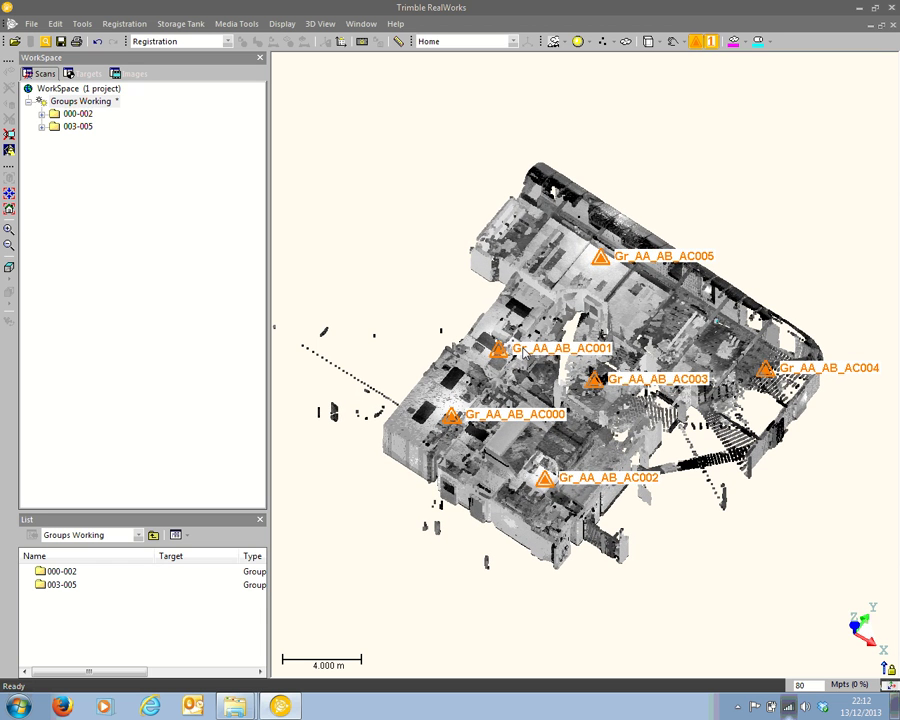